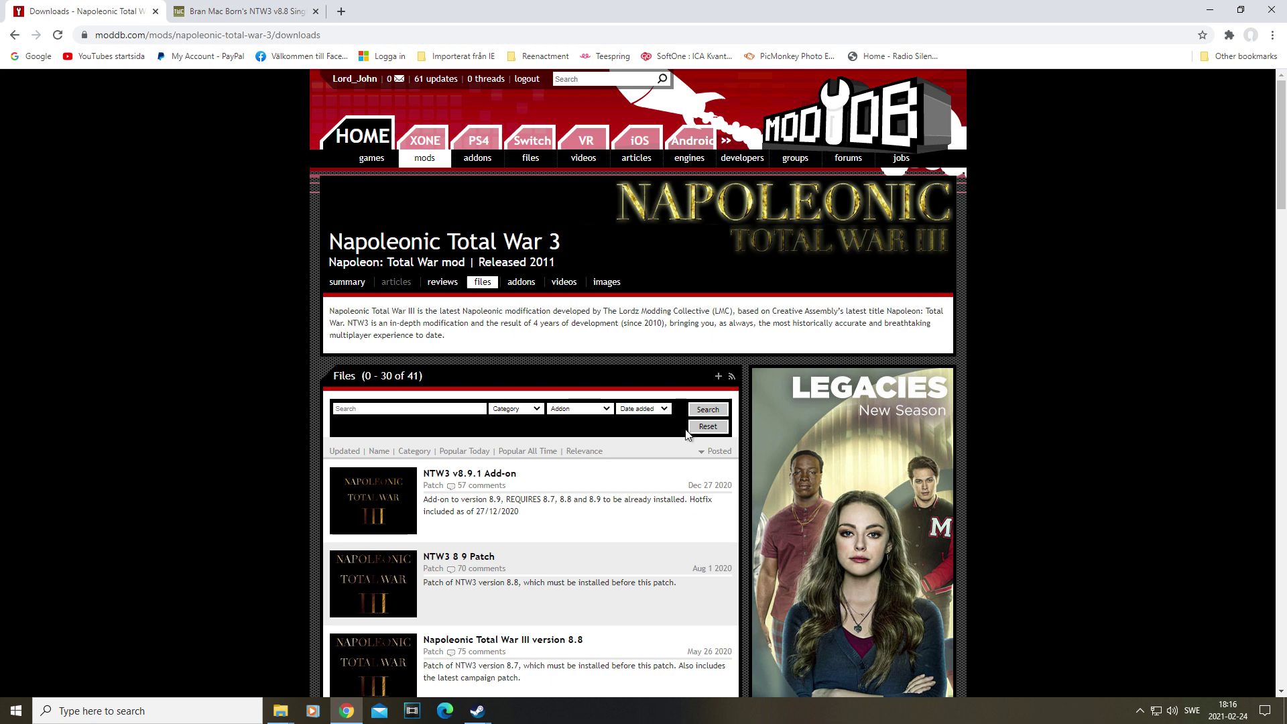
Check Total War: NAPOLEON's options in Steam, then bring up its E:\Steam\SteamApps\common\Napoleon Total War folder.
mouse_move(478, 711)
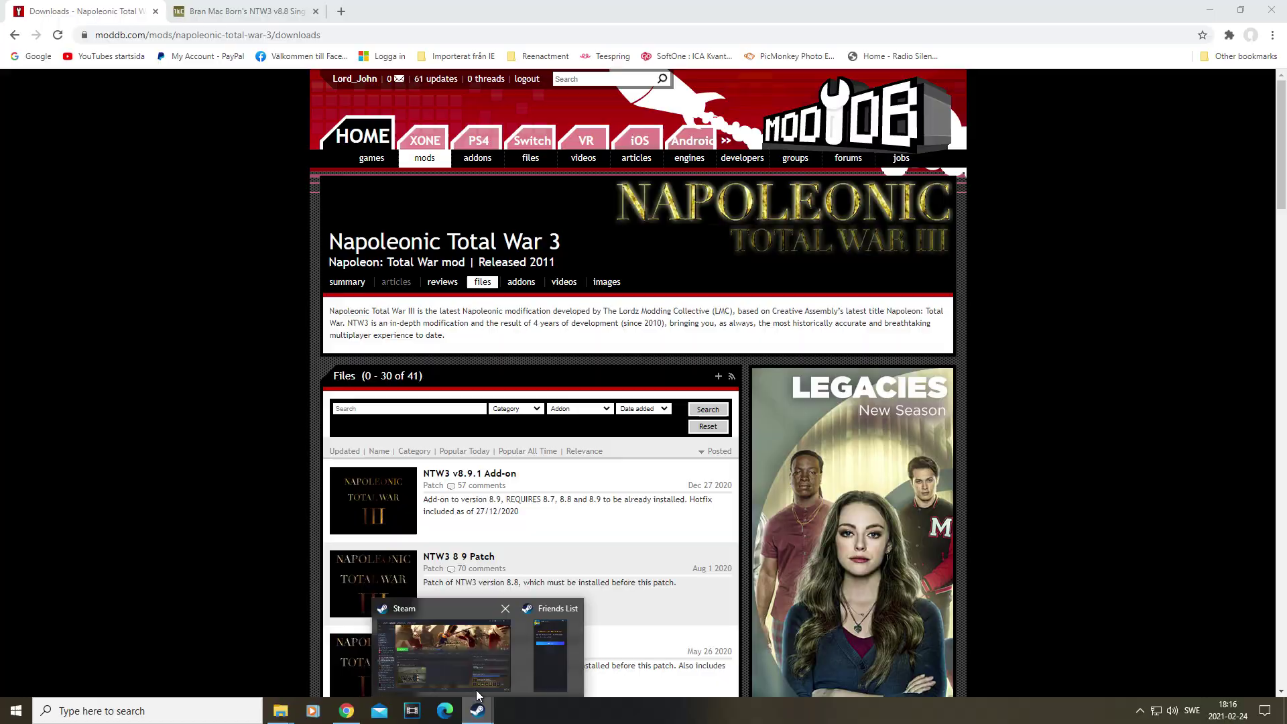
left_click(473, 670)
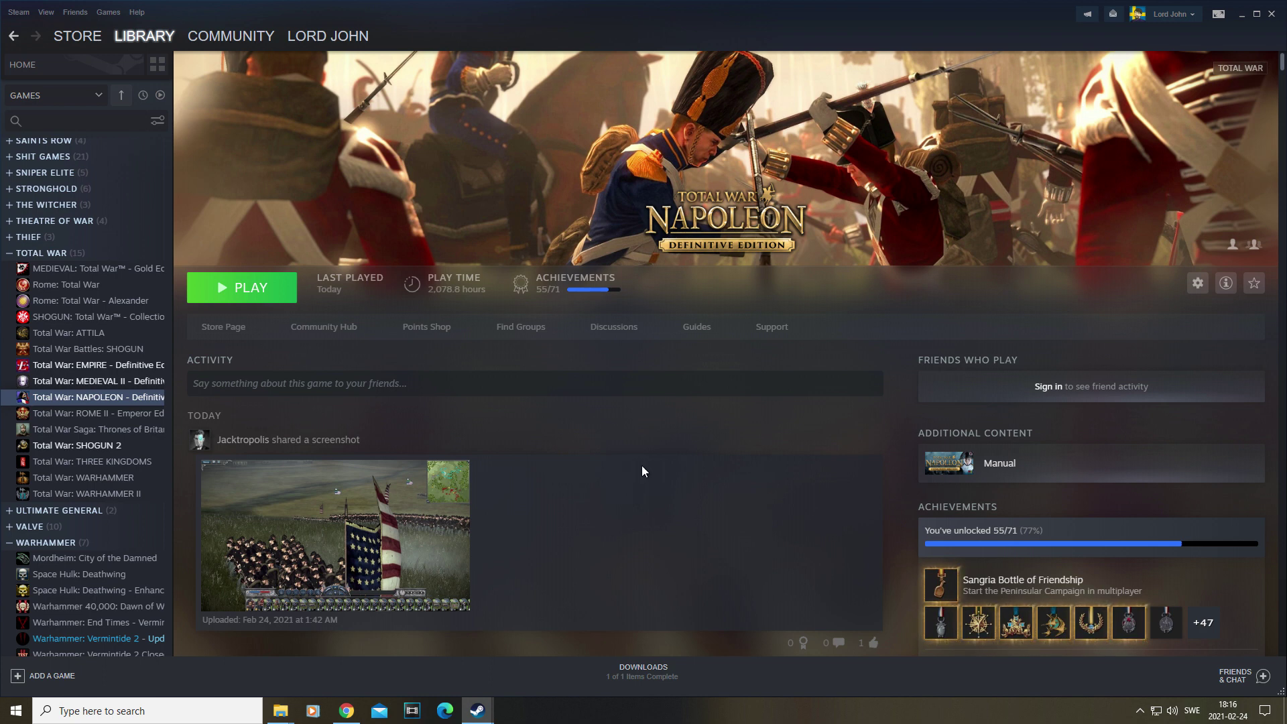
right_click(119, 396)
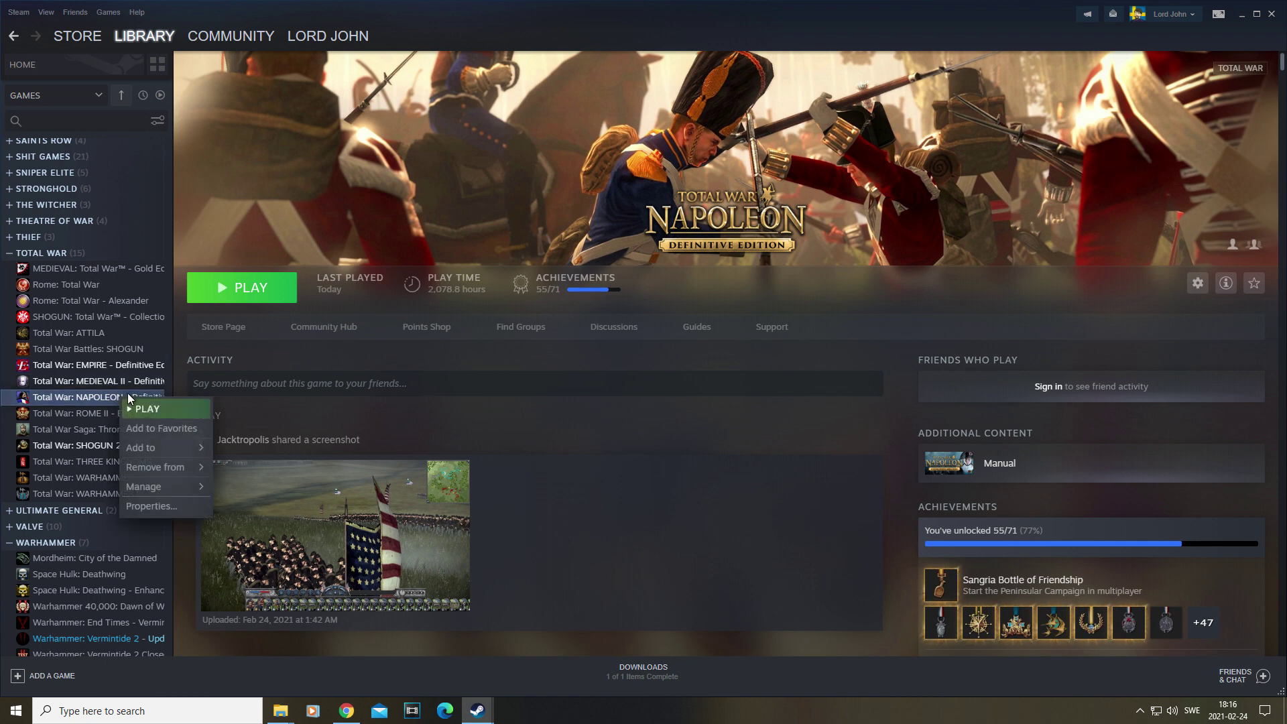
mouse_move(172, 485)
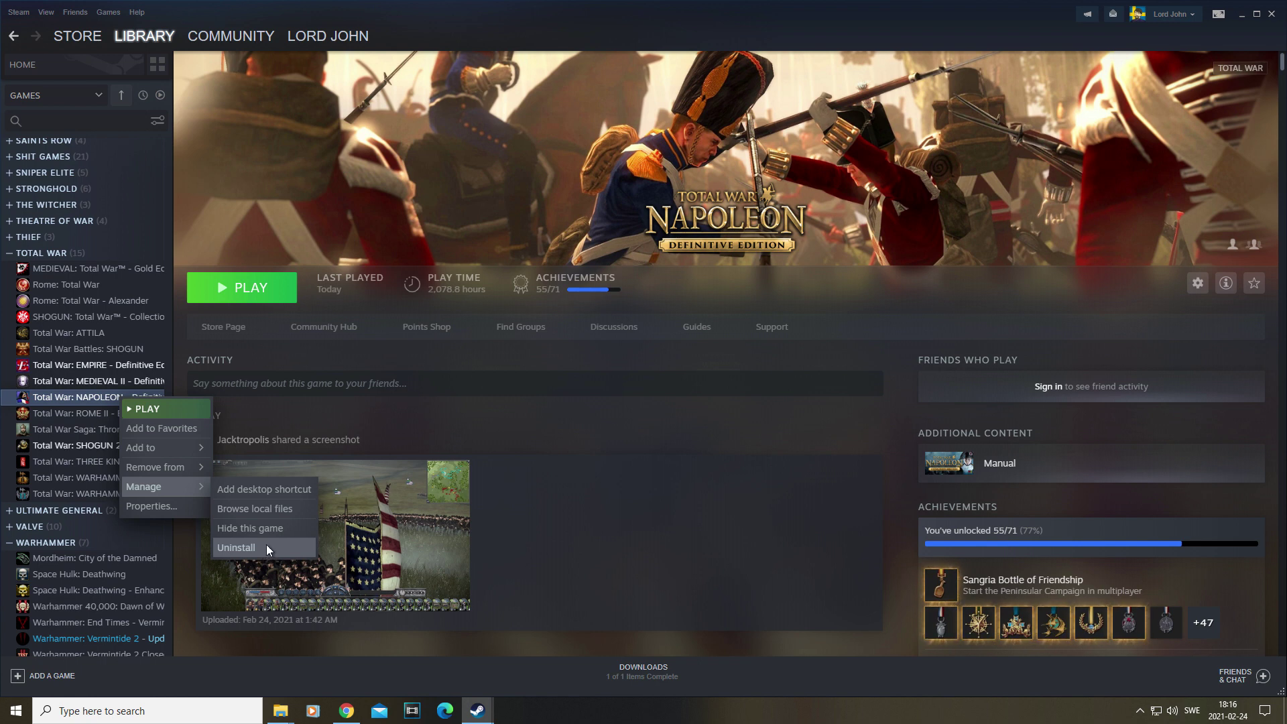
left_click(505, 435)
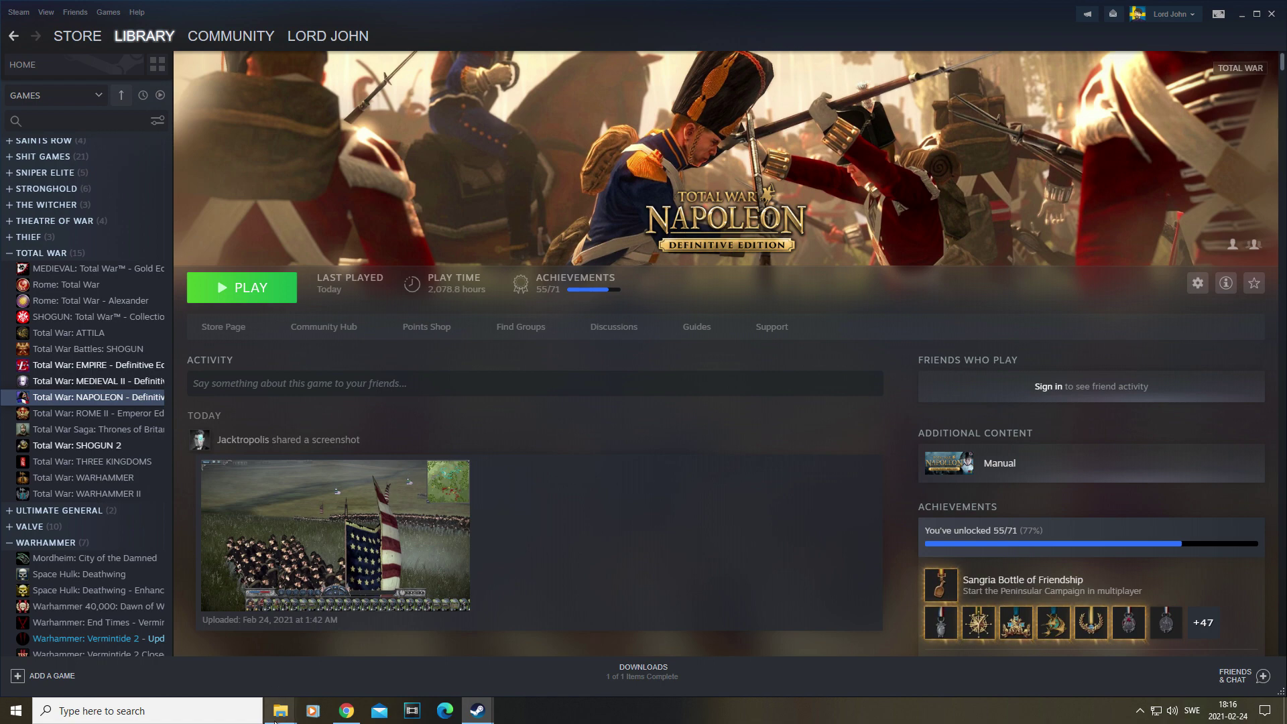
mouse_move(280, 711)
left_click(231, 664)
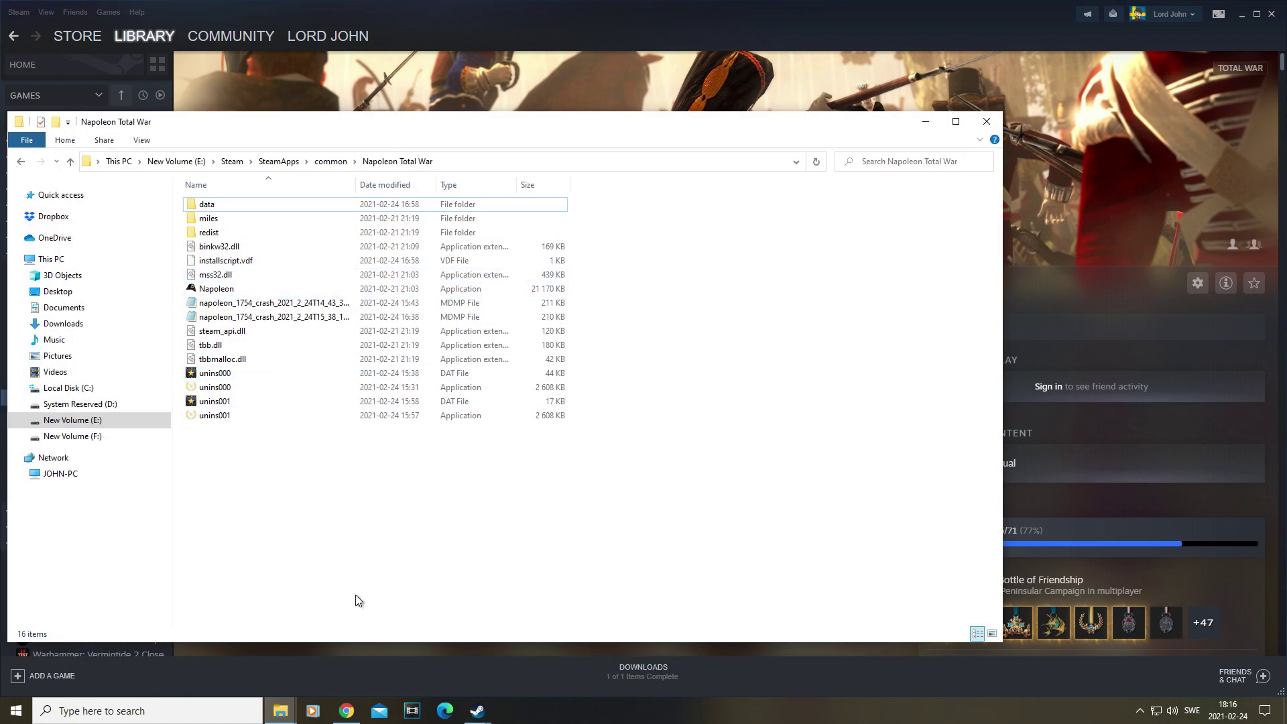
Go up to the Steam common folder, then close Explorer and return to ModDB in Chrome.
left_click(330, 161)
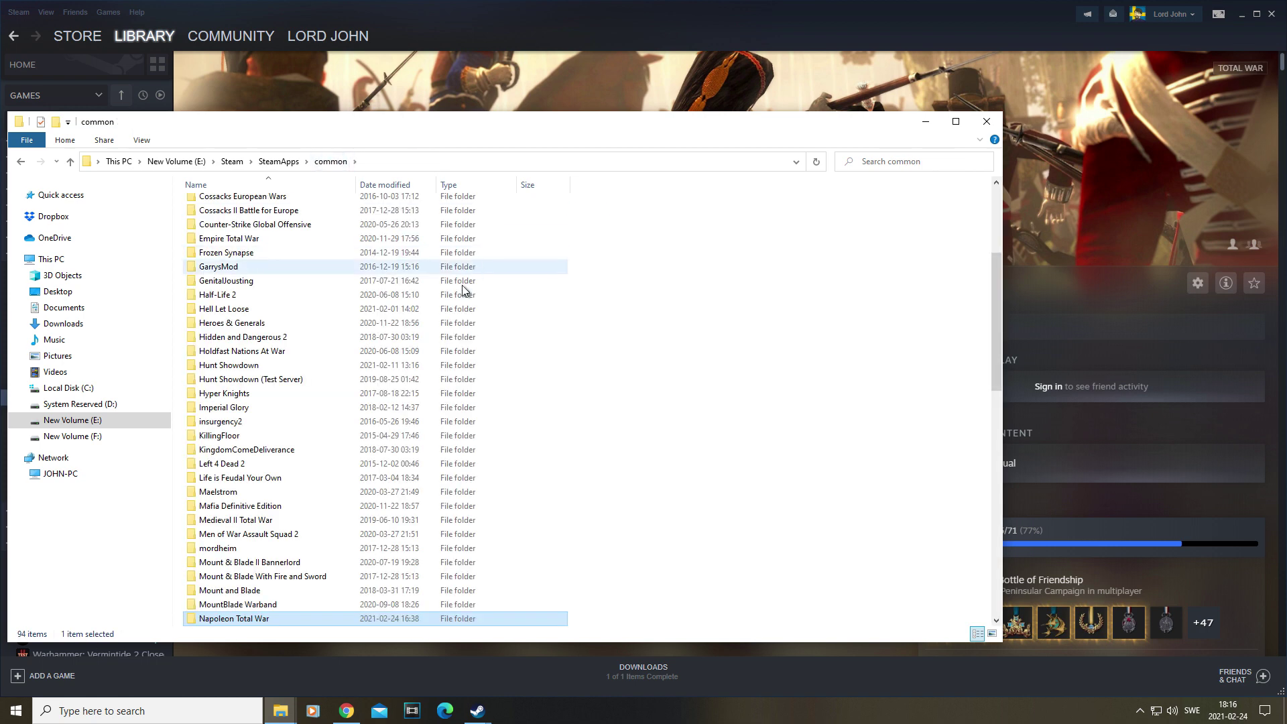
scroll(463, 290, "down", 6)
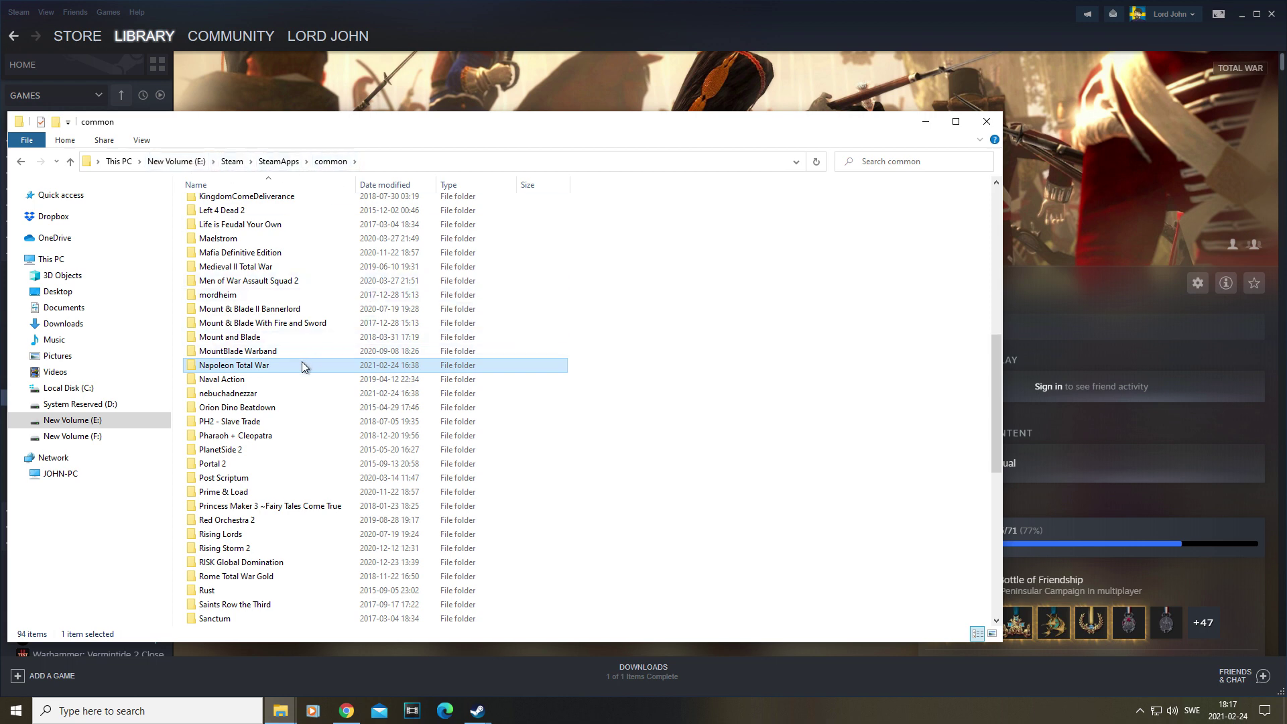
mouse_move(302, 366)
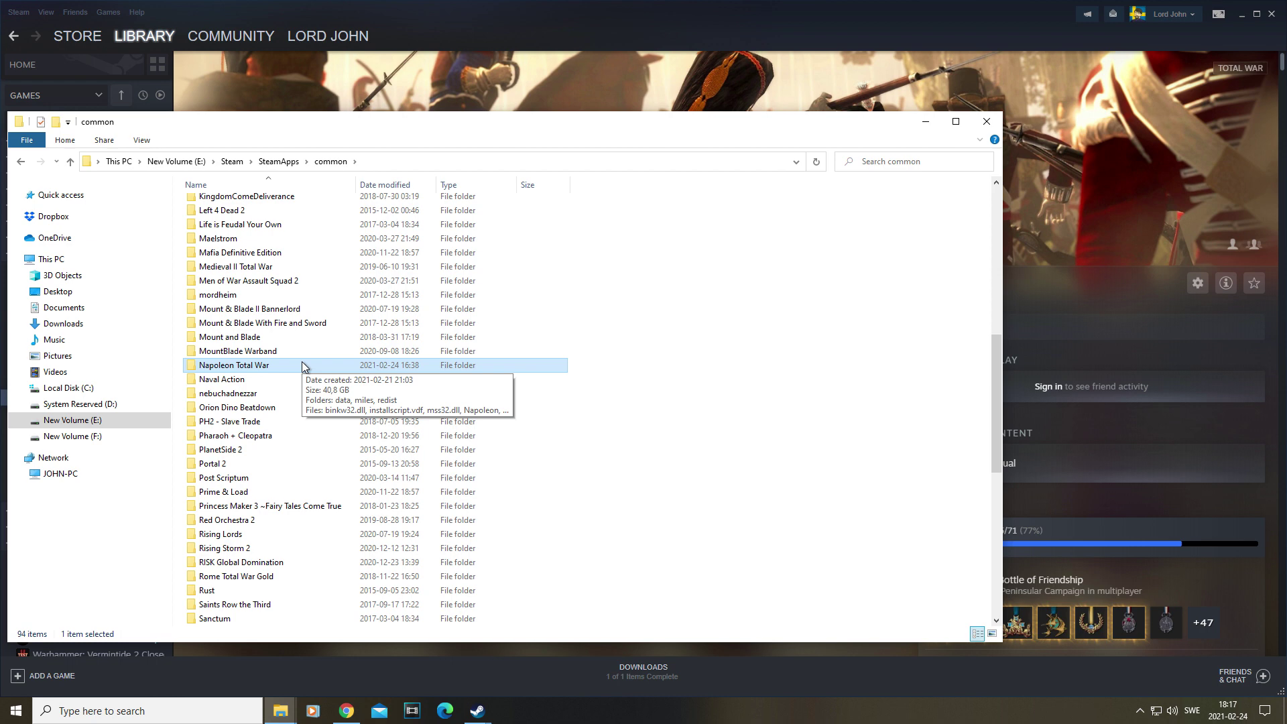
left_click(986, 121)
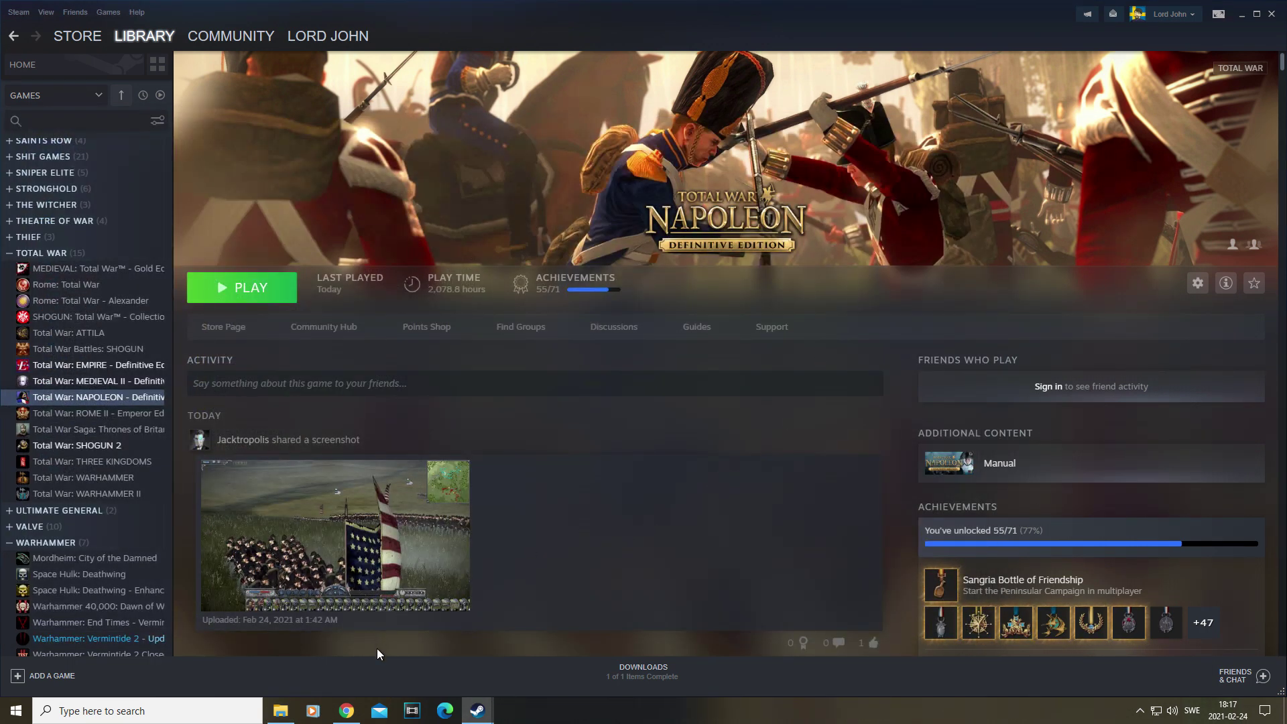
left_click(346, 710)
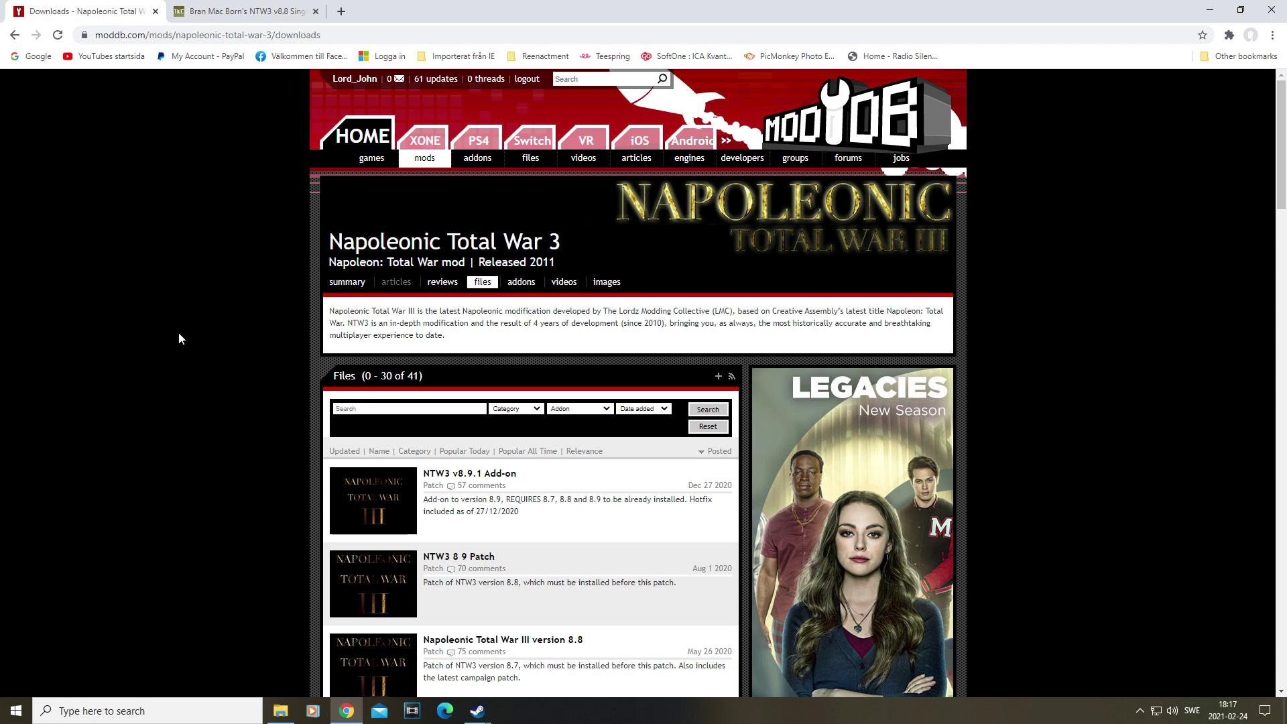
scroll(204, 307, "down", 9)
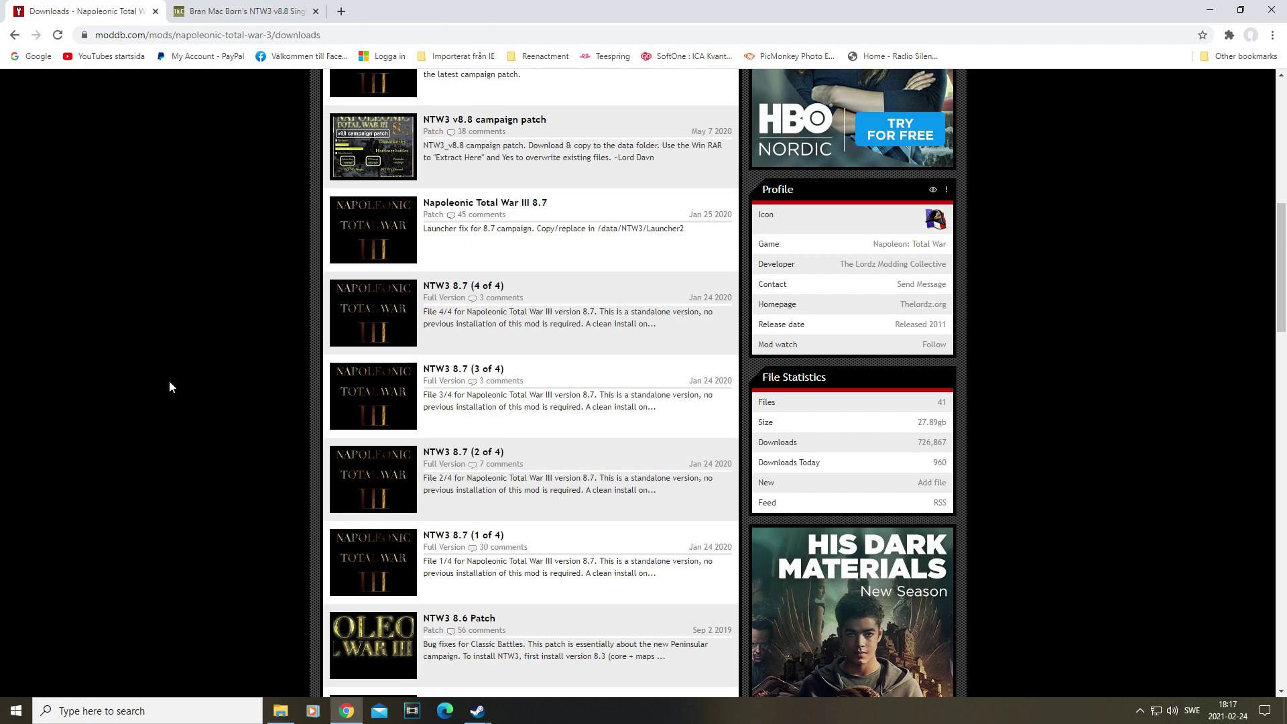
scroll(94, 323, "down", 15)
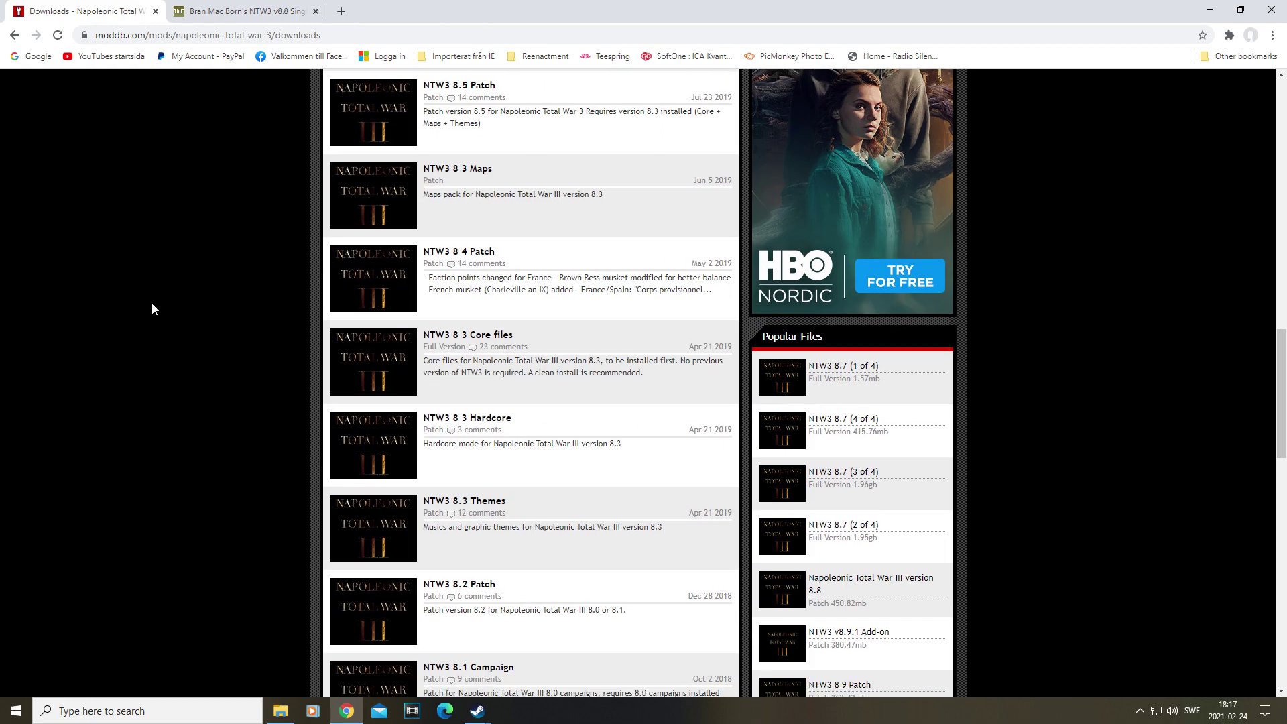
scroll(152, 305, "down", 9)
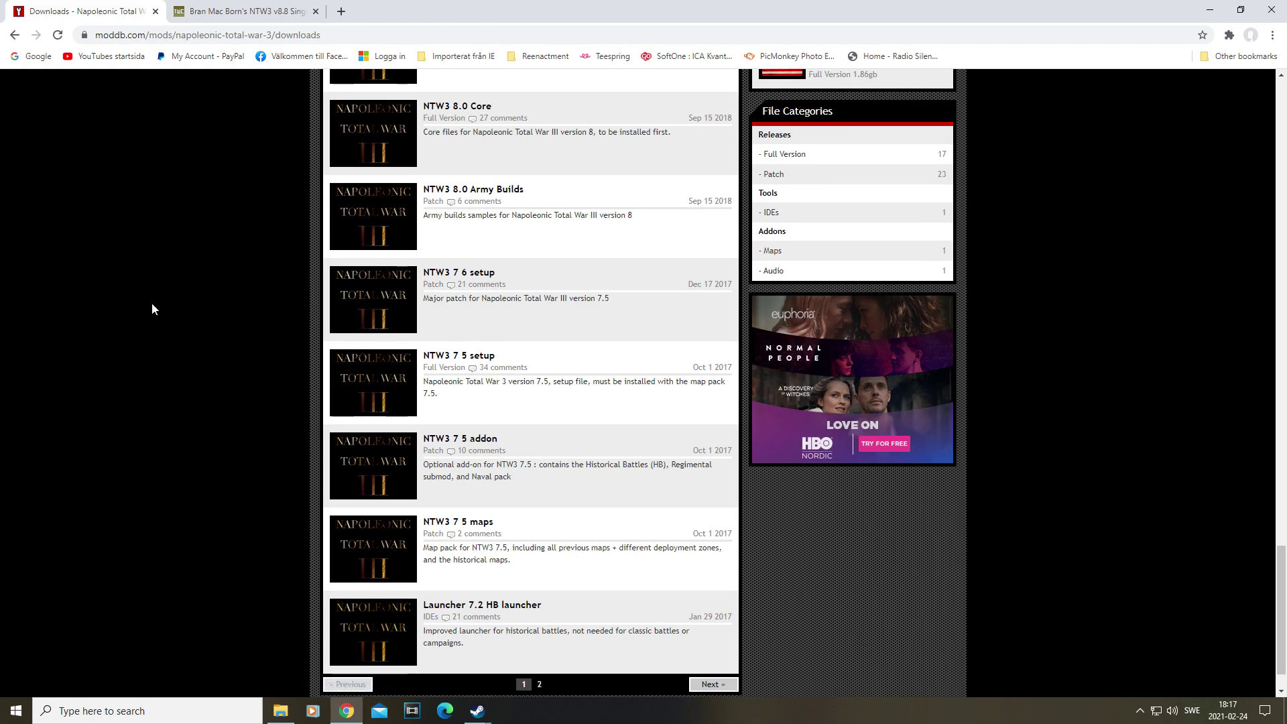
scroll(152, 305, "up", 20)
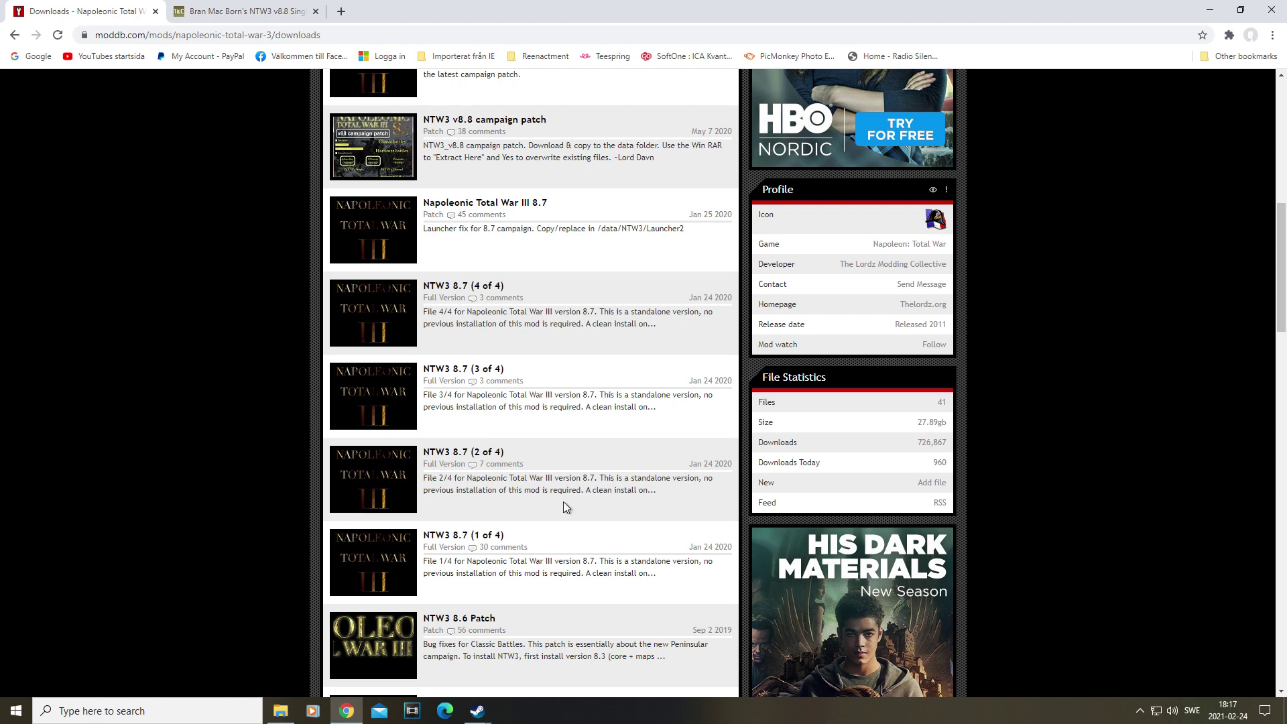
Switch to the TWCenter thread on NTW3 v8.8 Single Player Campaign AI Settings.
scroll(568, 536, "up", 4)
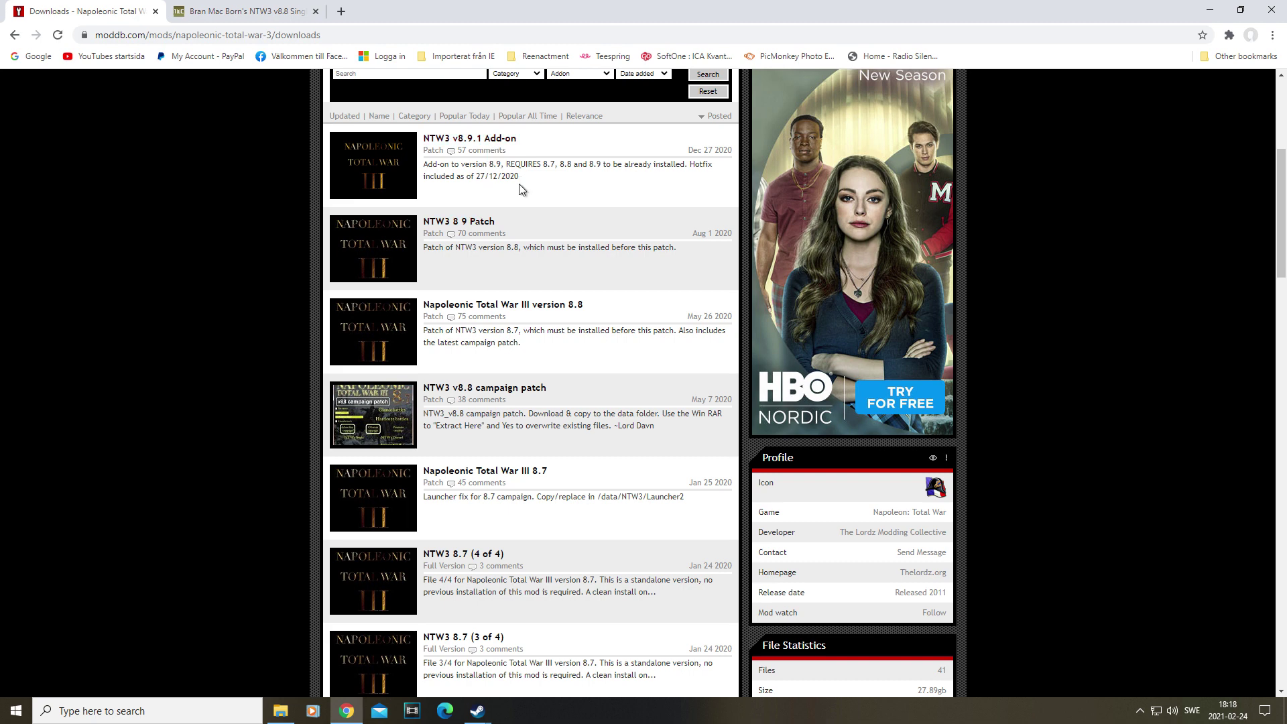
left_click(255, 12)
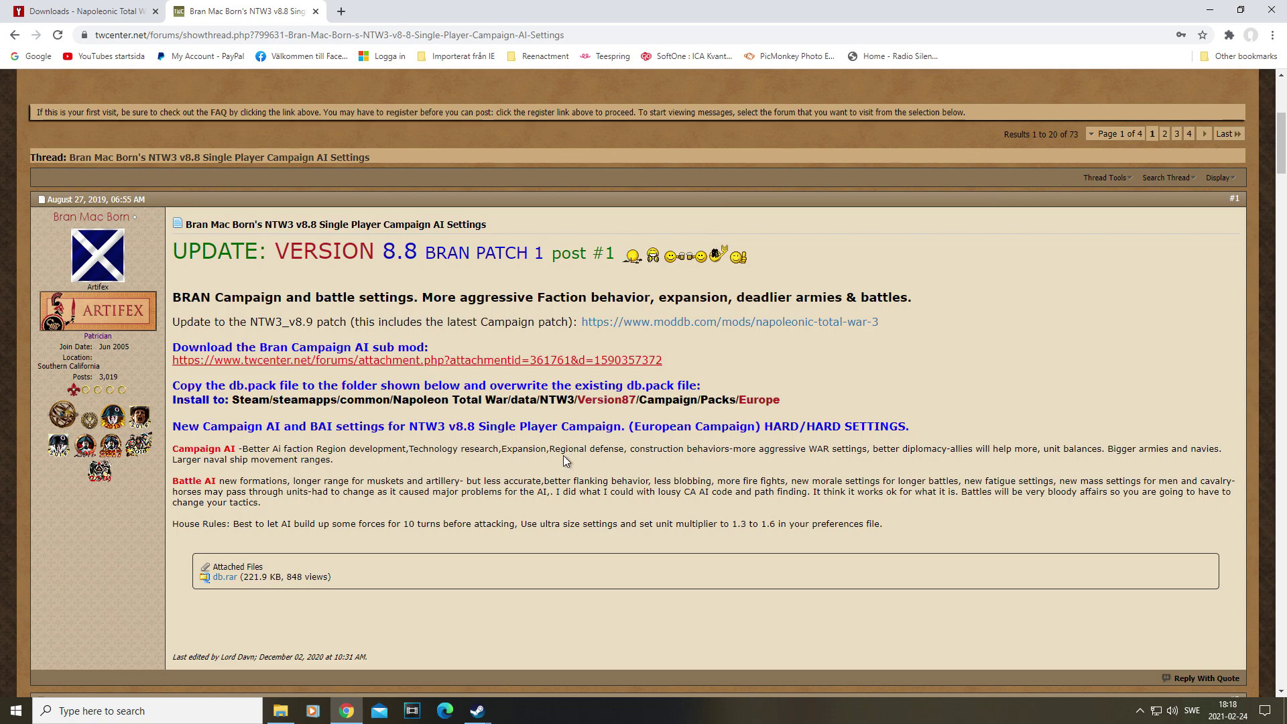
Review the first post's db.pack instructions, then open File Explorer on the Desktop.
scroll(540, 494, "up", 5)
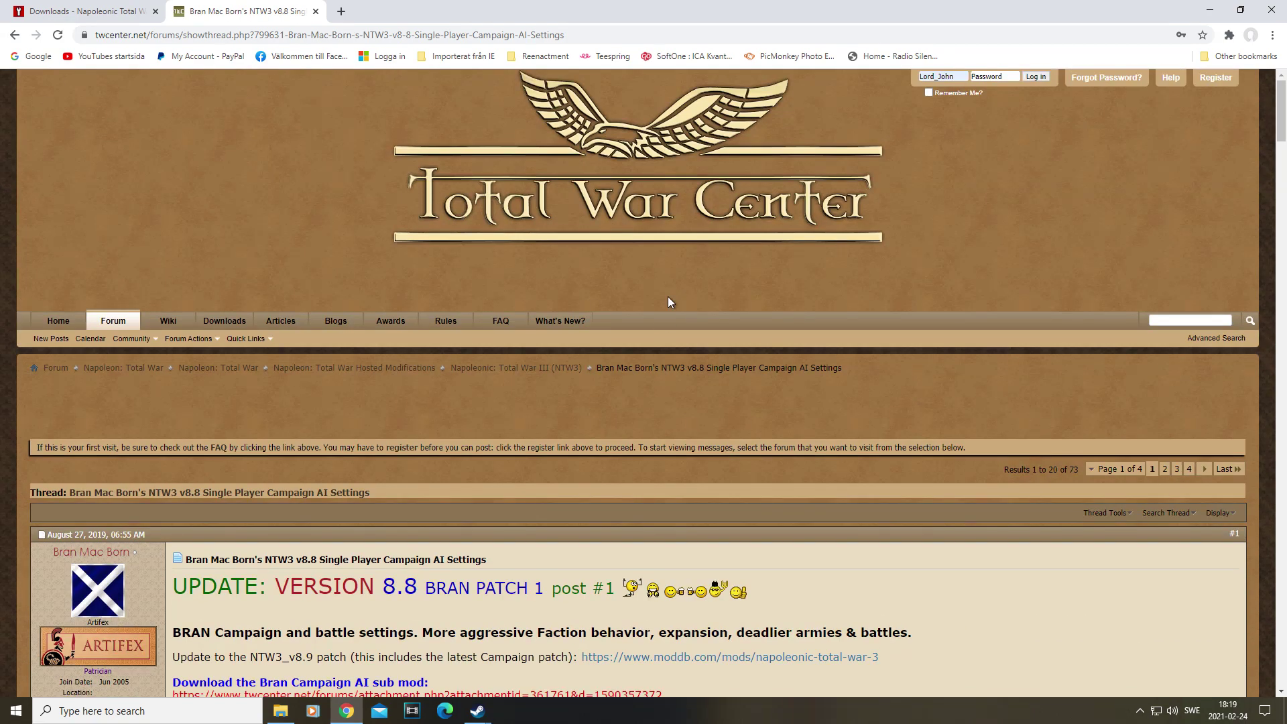
scroll(559, 348, "down", 6)
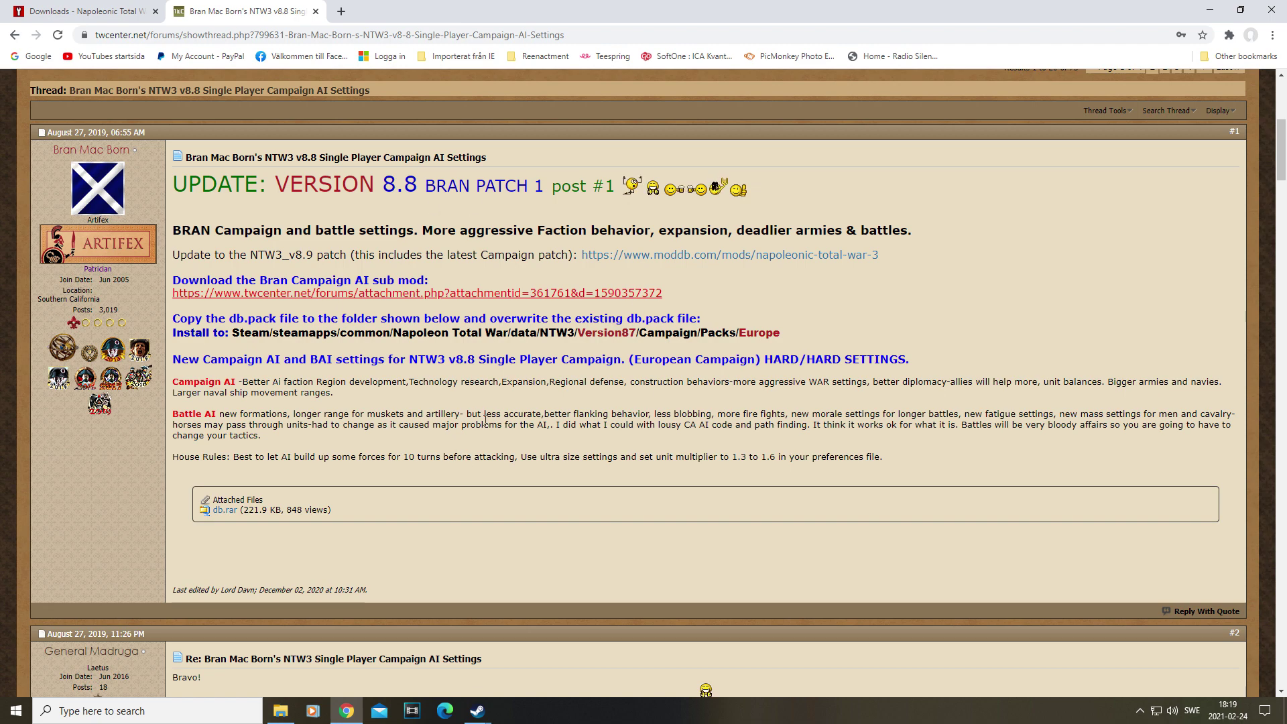
left_click(280, 713)
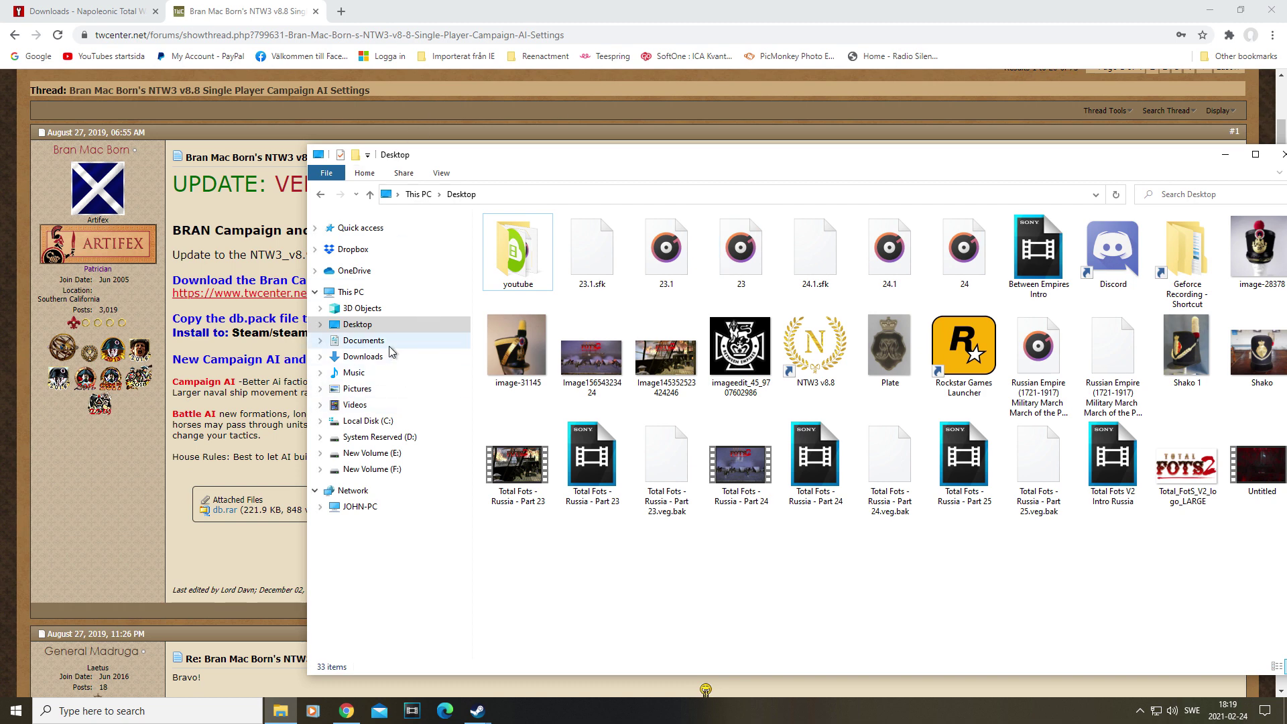
Show the Downloads folder, move the window up-left, and select the four NTW3-8.7-Core files.
left_click(391, 356)
left_click_drag(693, 168, 513, 94)
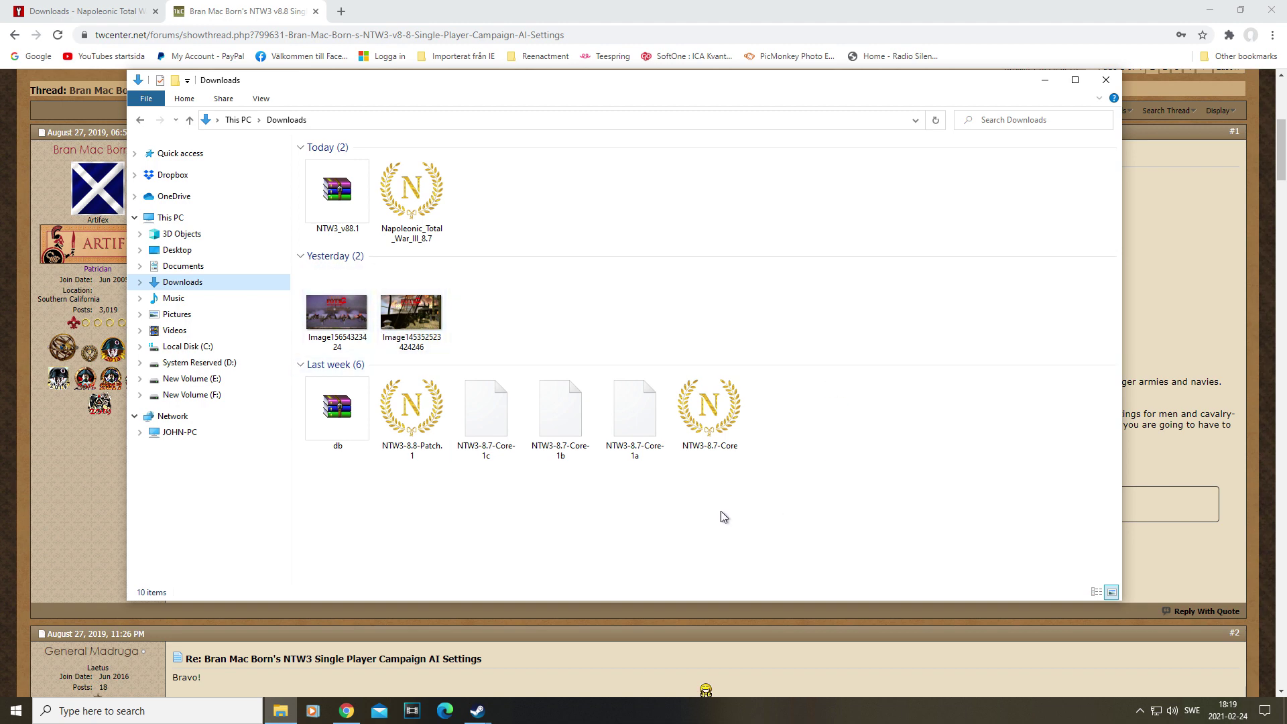
left_click_drag(742, 521, 490, 526)
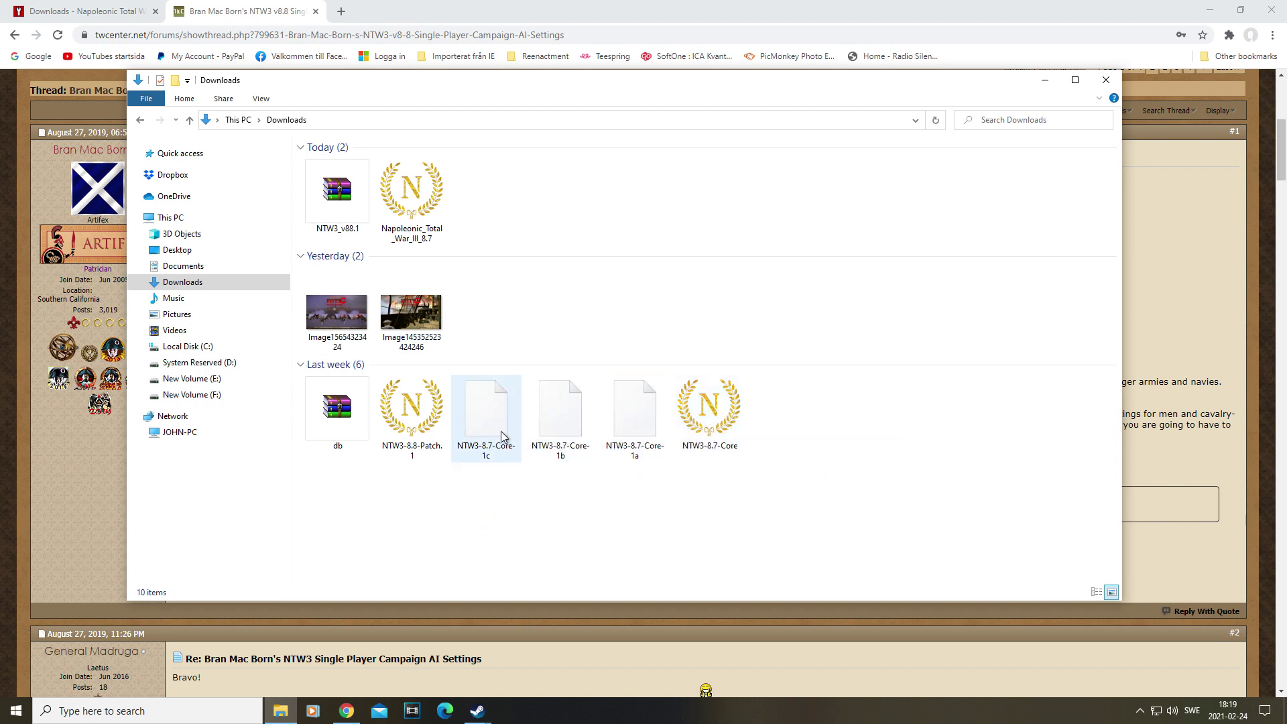
Launch the NTW3-8.7-Core installer in English and bring up its destination folder picker.
double_click(730, 412)
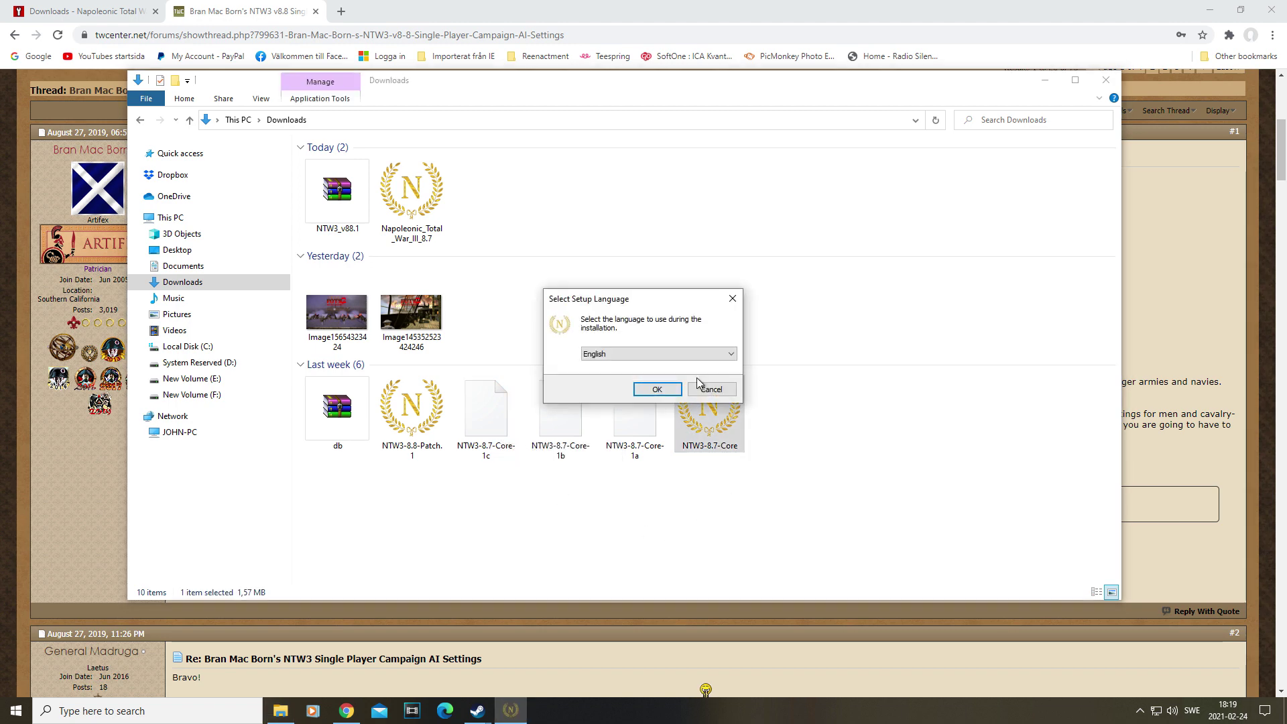
left_click(668, 390)
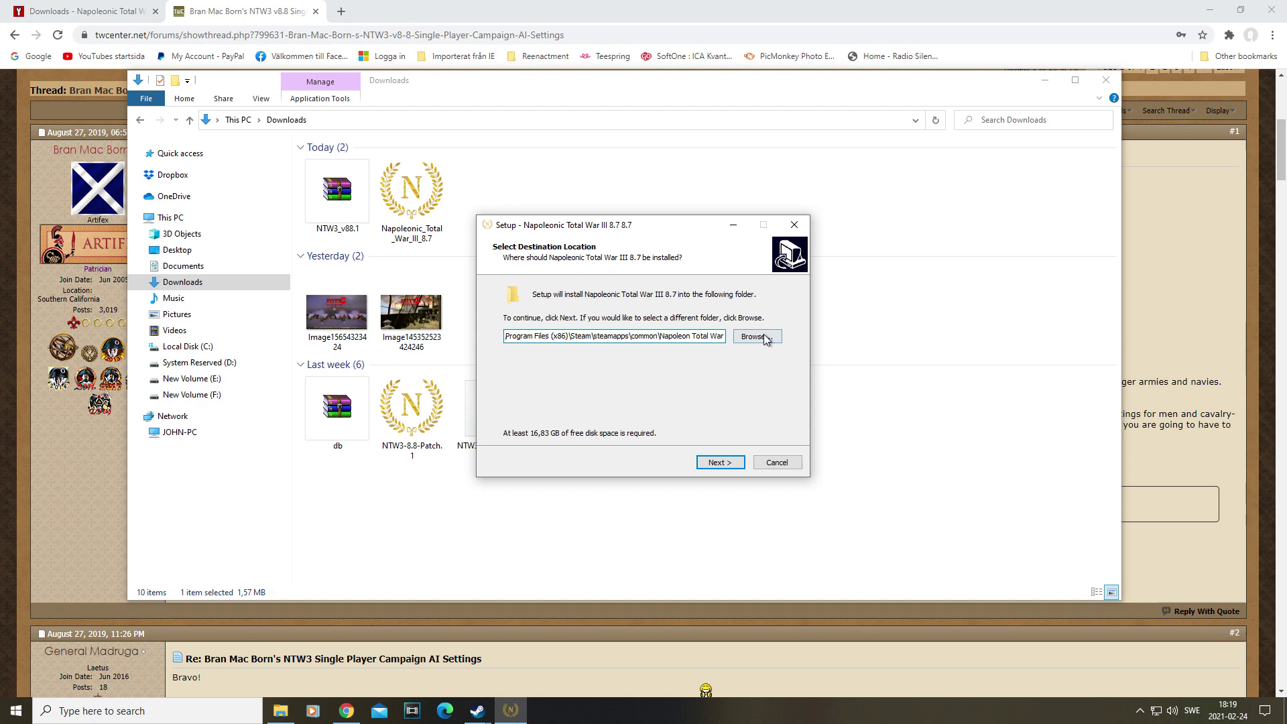
left_click(757, 336)
scroll(643, 359, "up", 10)
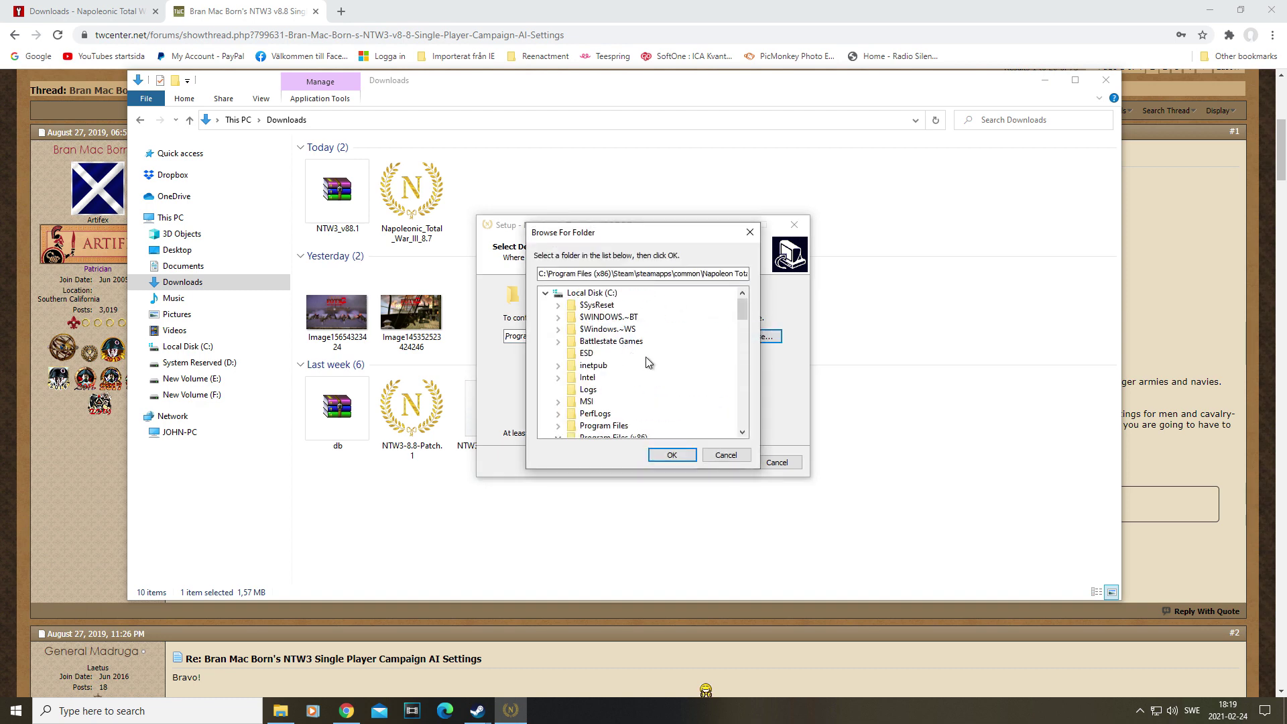
Navigate the folder picker to E:\Steam\SteamApps\common.
left_click(588, 298)
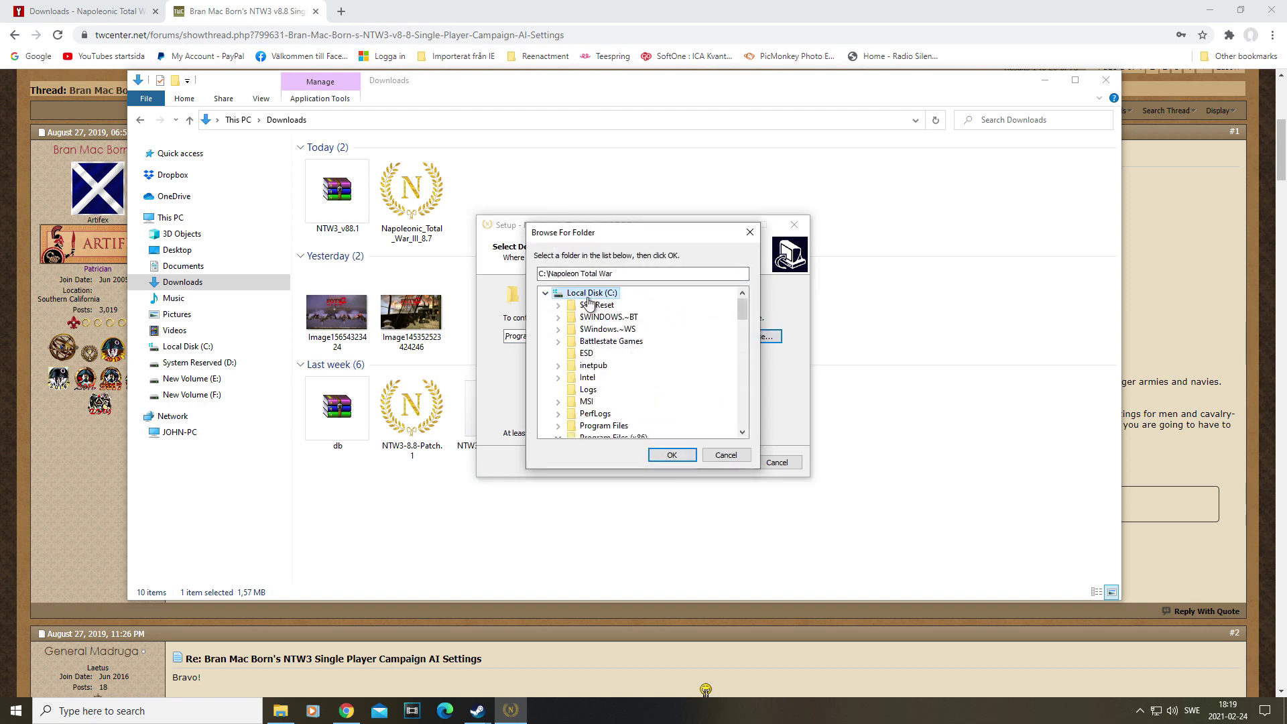
left_click(546, 295)
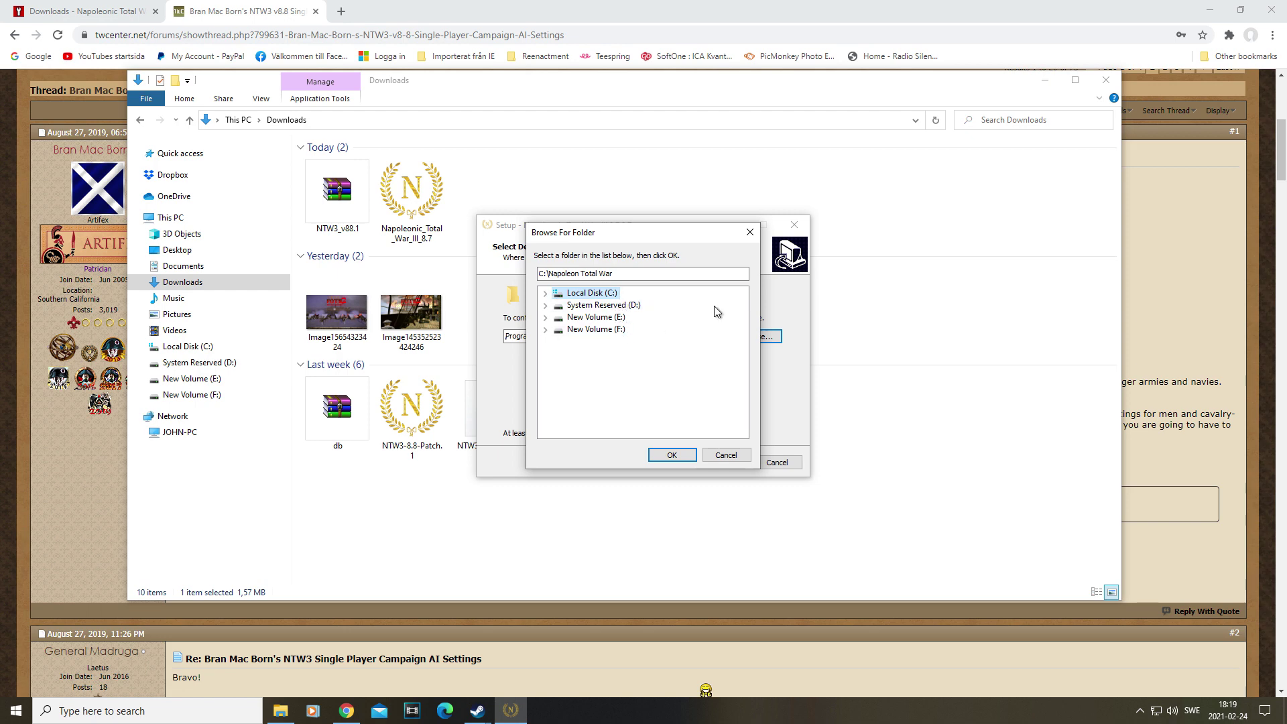
left_click(593, 317)
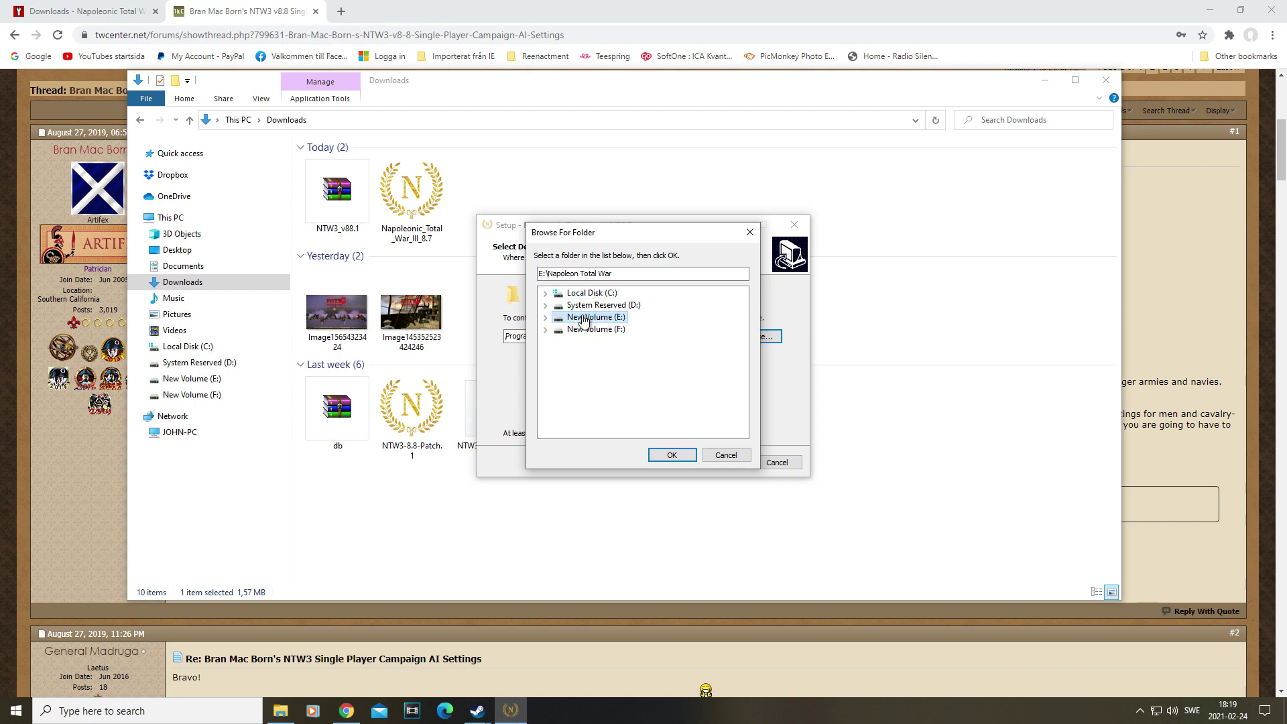
left_click(545, 317)
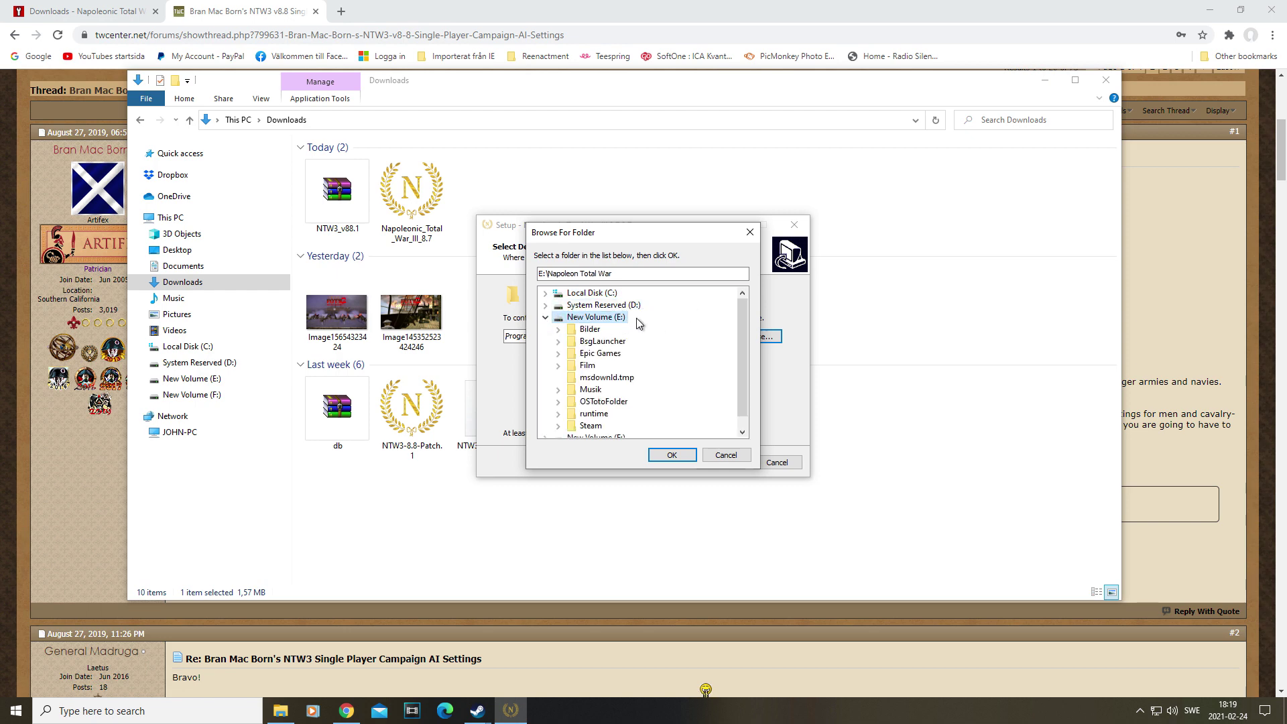
scroll(637, 325, "down", 1)
left_click(590, 413)
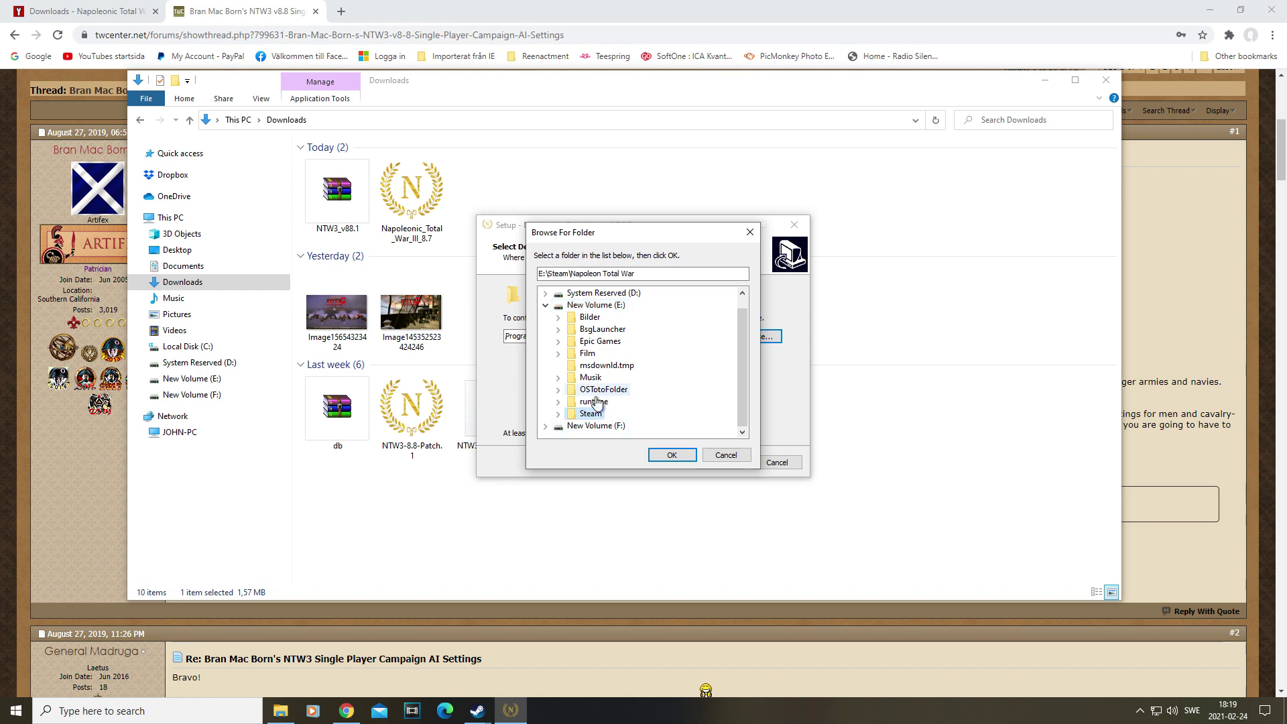
left_click(558, 413)
scroll(657, 384, "down", 5)
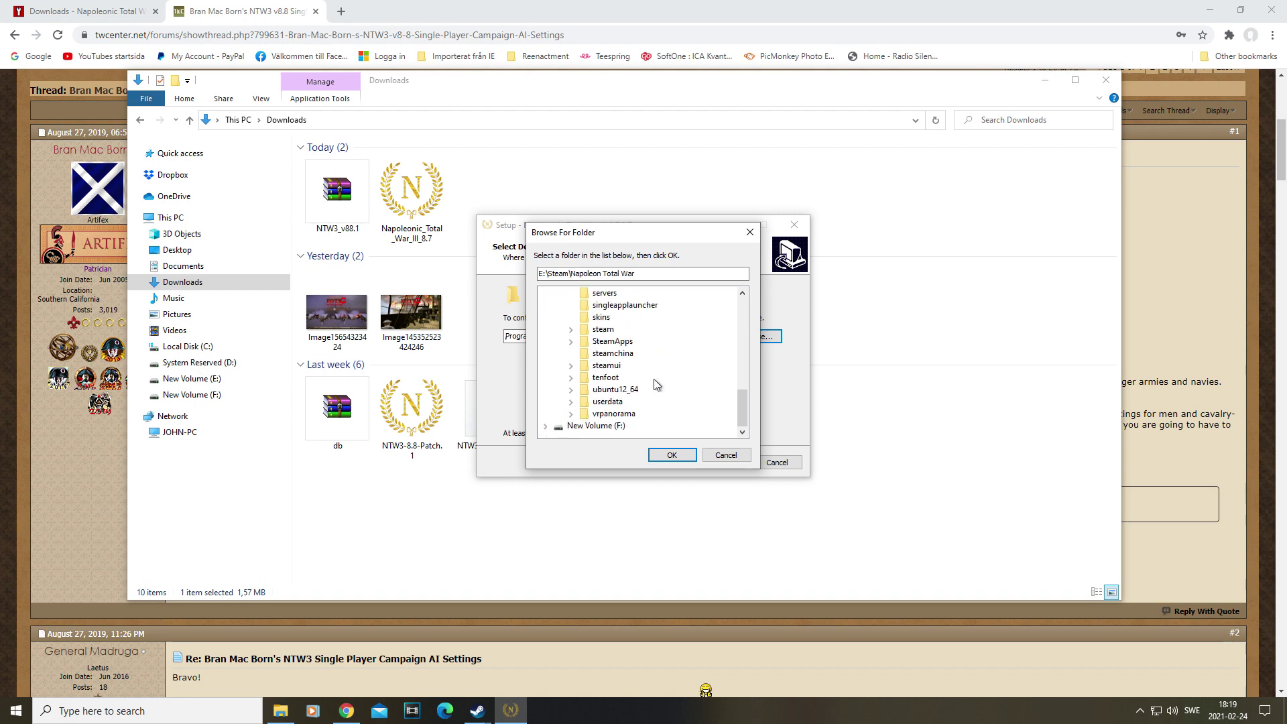
left_click(603, 343)
left_click(571, 341)
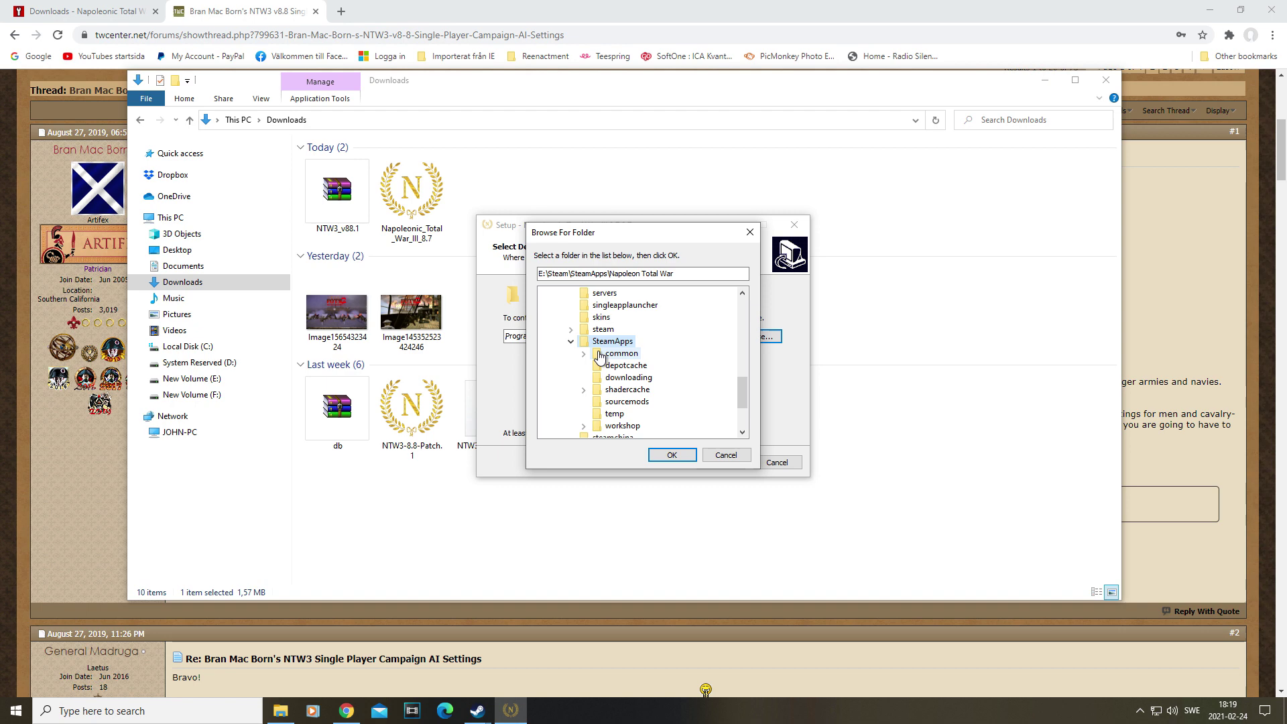
left_click(598, 354)
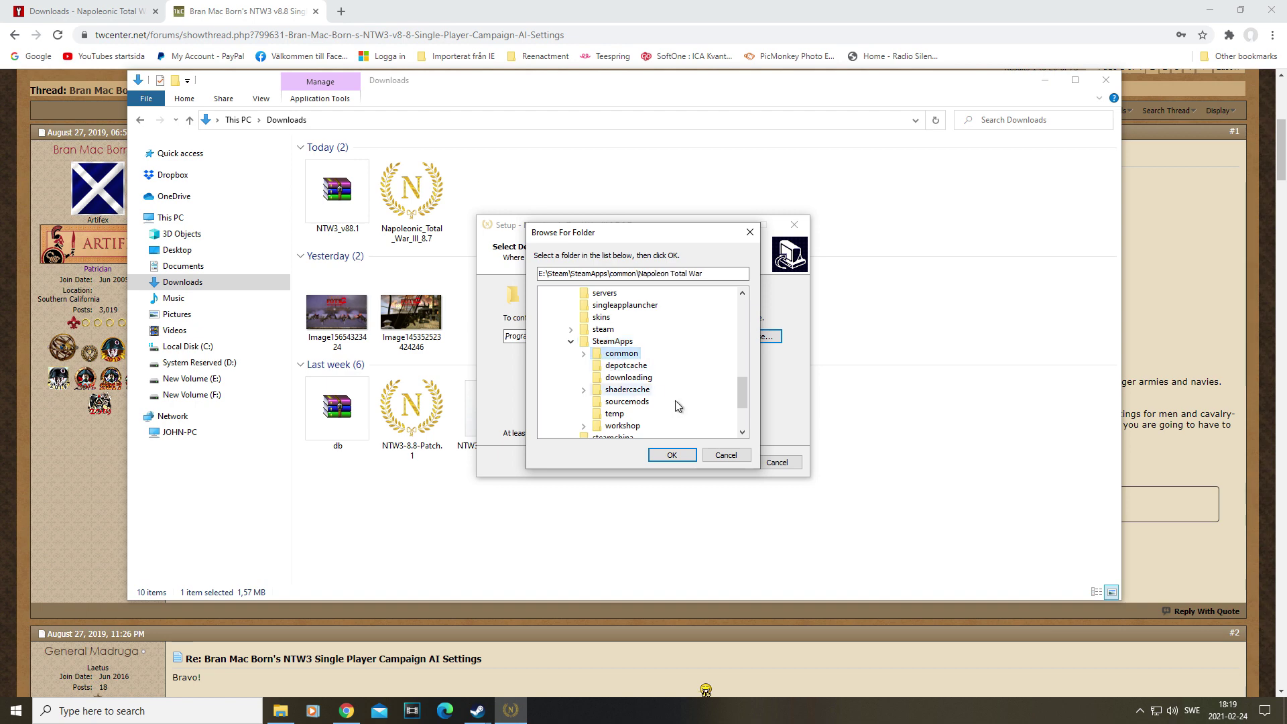
Cancel the folder picker, exit the 8.7 setup, and clear the Downloads selection.
left_click(749, 232)
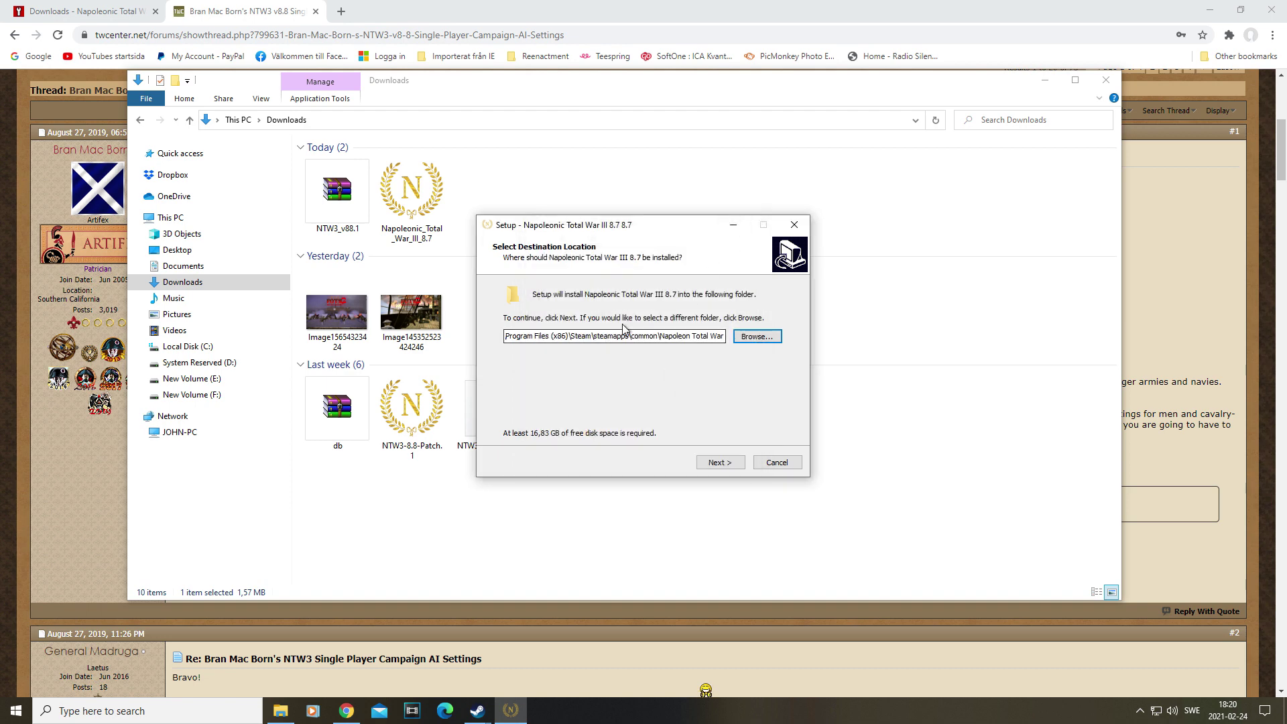
left_click(794, 224)
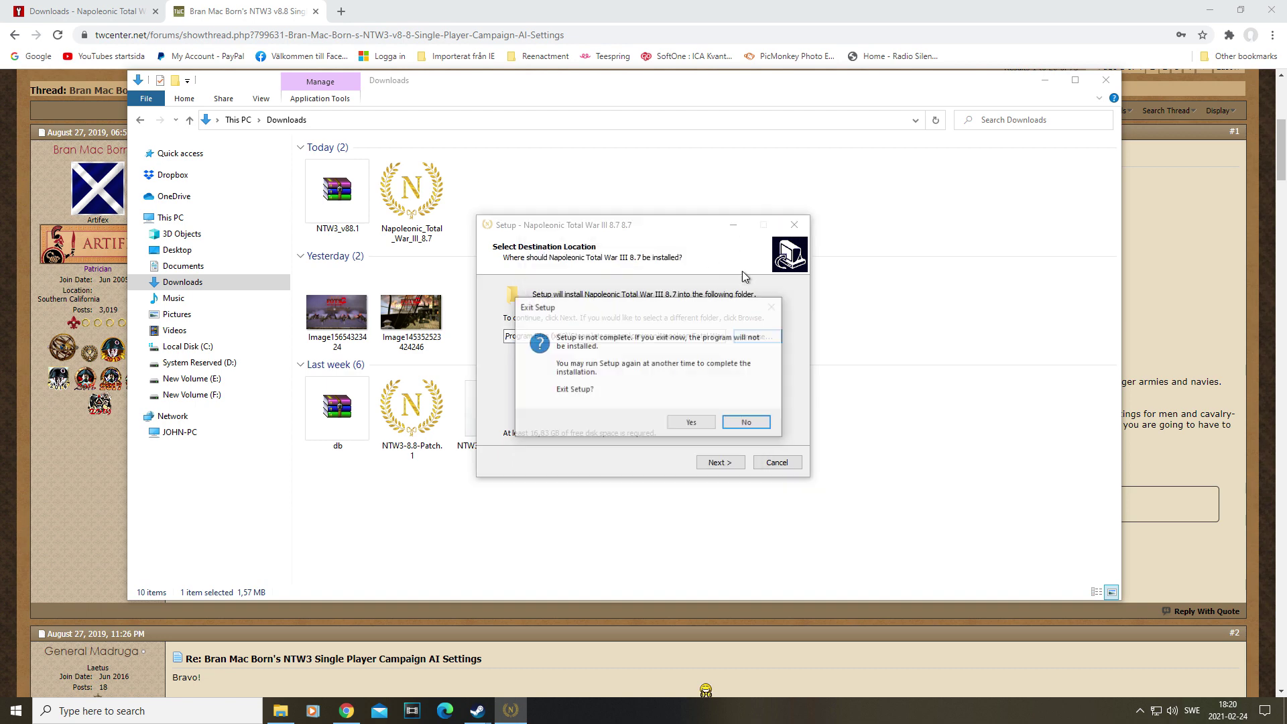
left_click(697, 424)
left_click(662, 547)
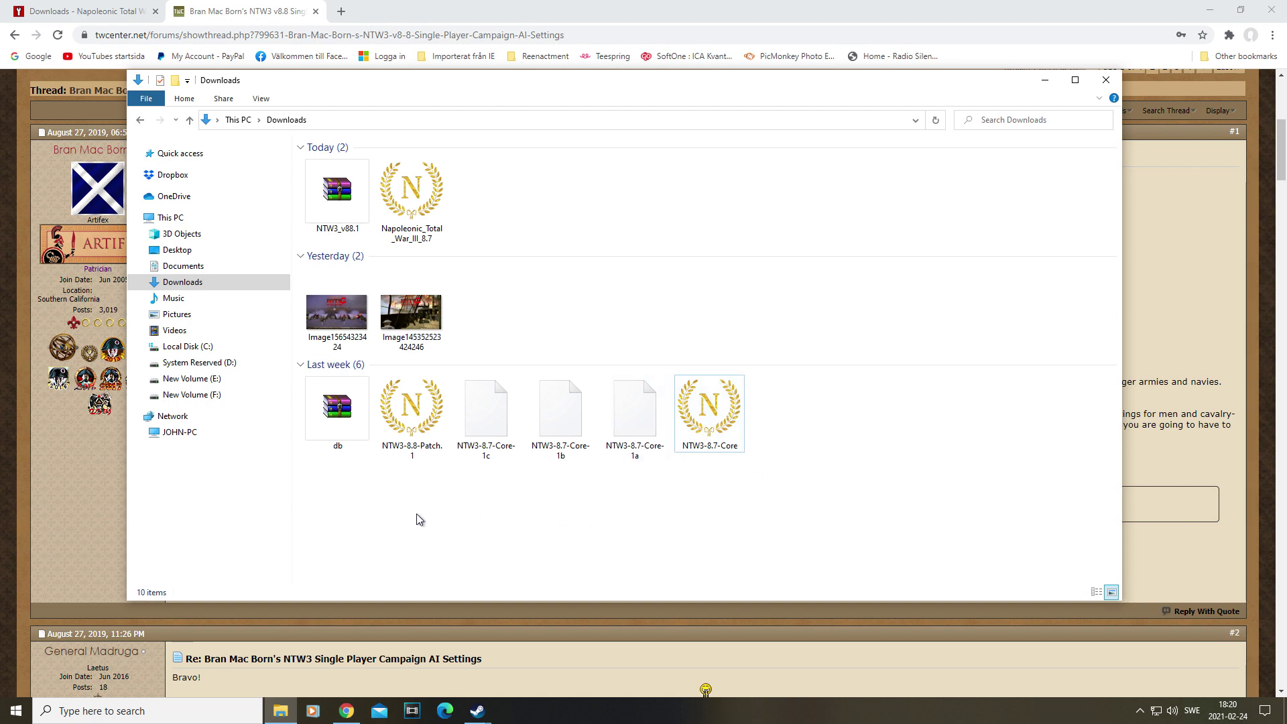
Show drive E: in Explorer and open Downloads in a separate window.
left_click(280, 709)
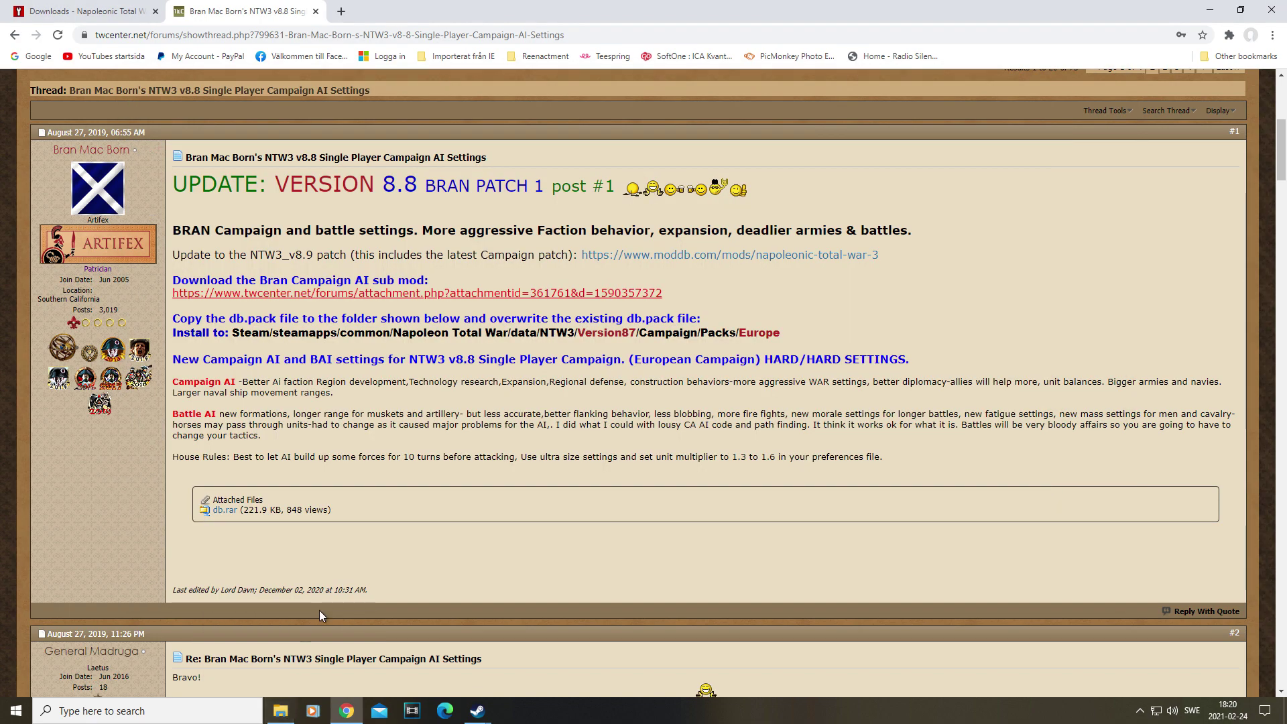
left_click(280, 709)
left_click(191, 379)
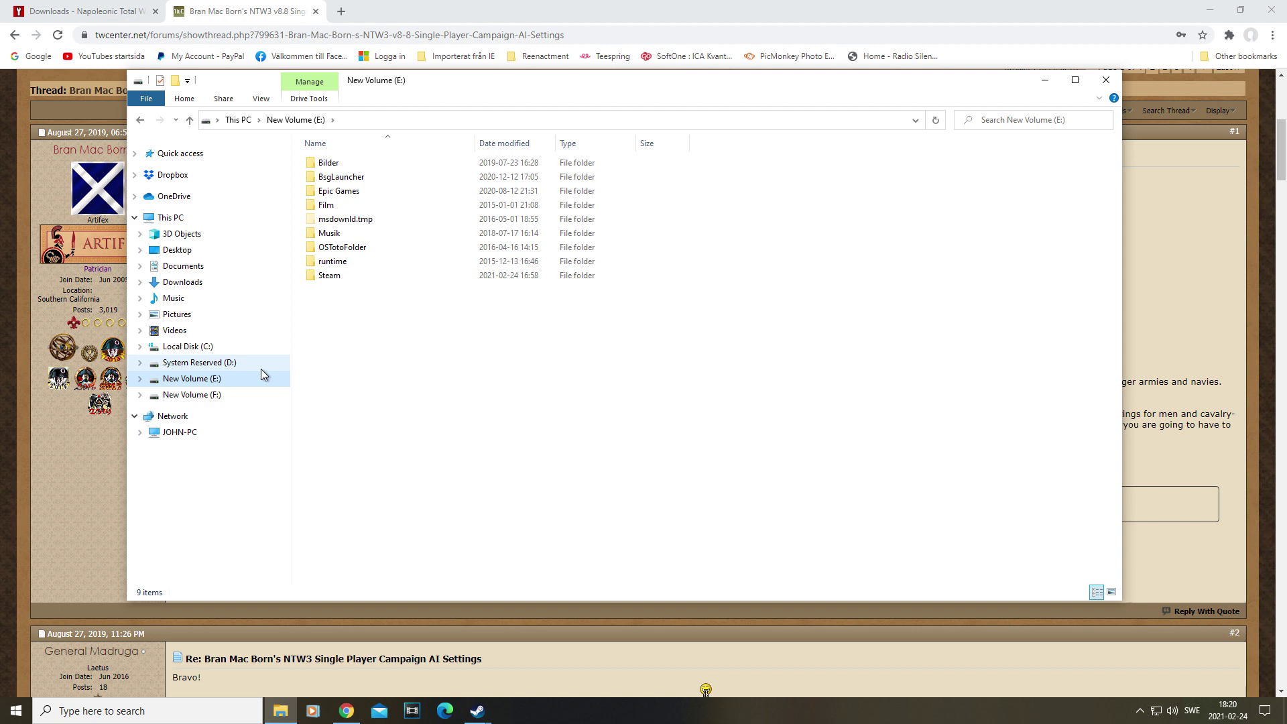
right_click(205, 287)
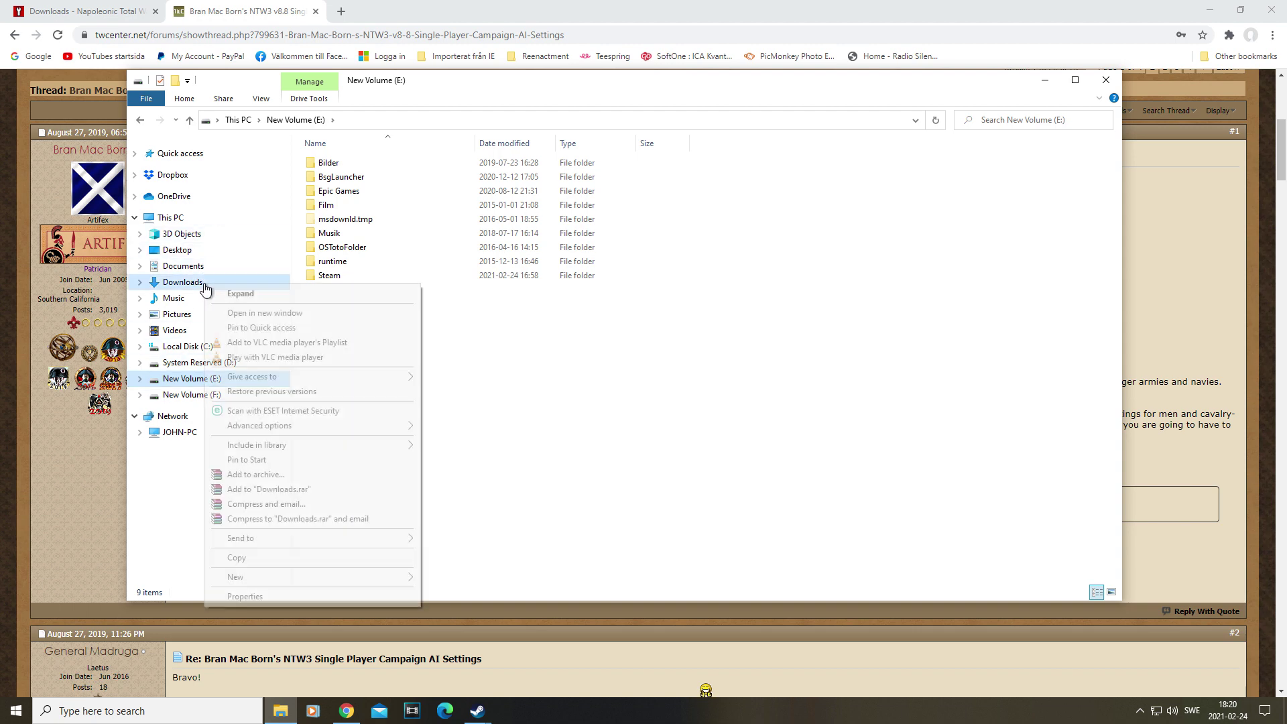
left_click(265, 313)
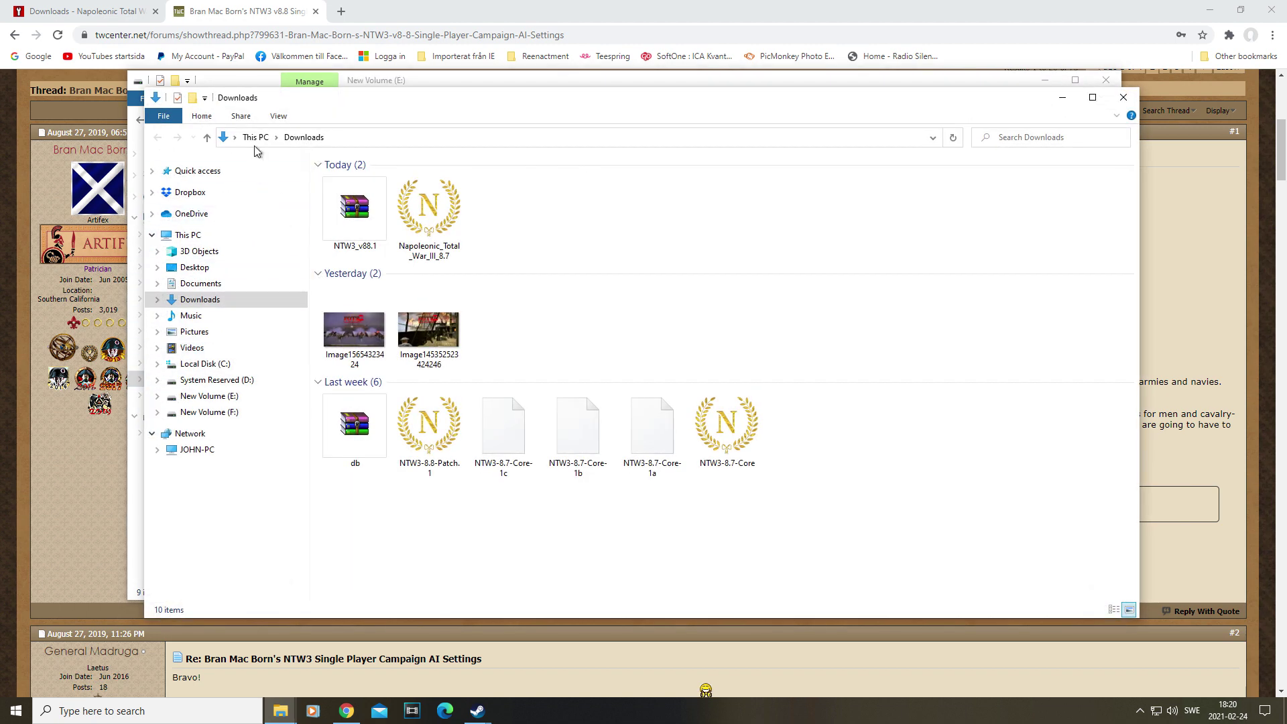
left_click(233, 77)
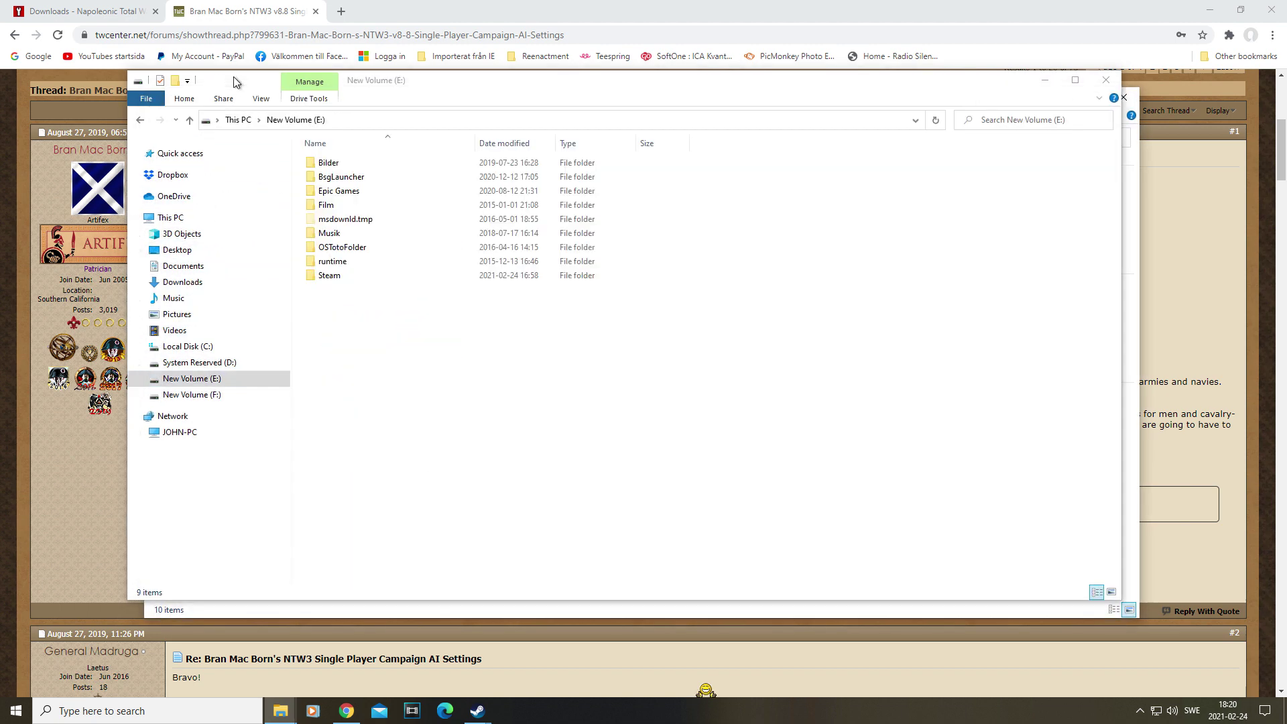
Navigate to E:\Steam\SteamApps\common\Napoleon Total War\data\NTW3.
double_click(339, 275)
scroll(388, 292, "down", 5)
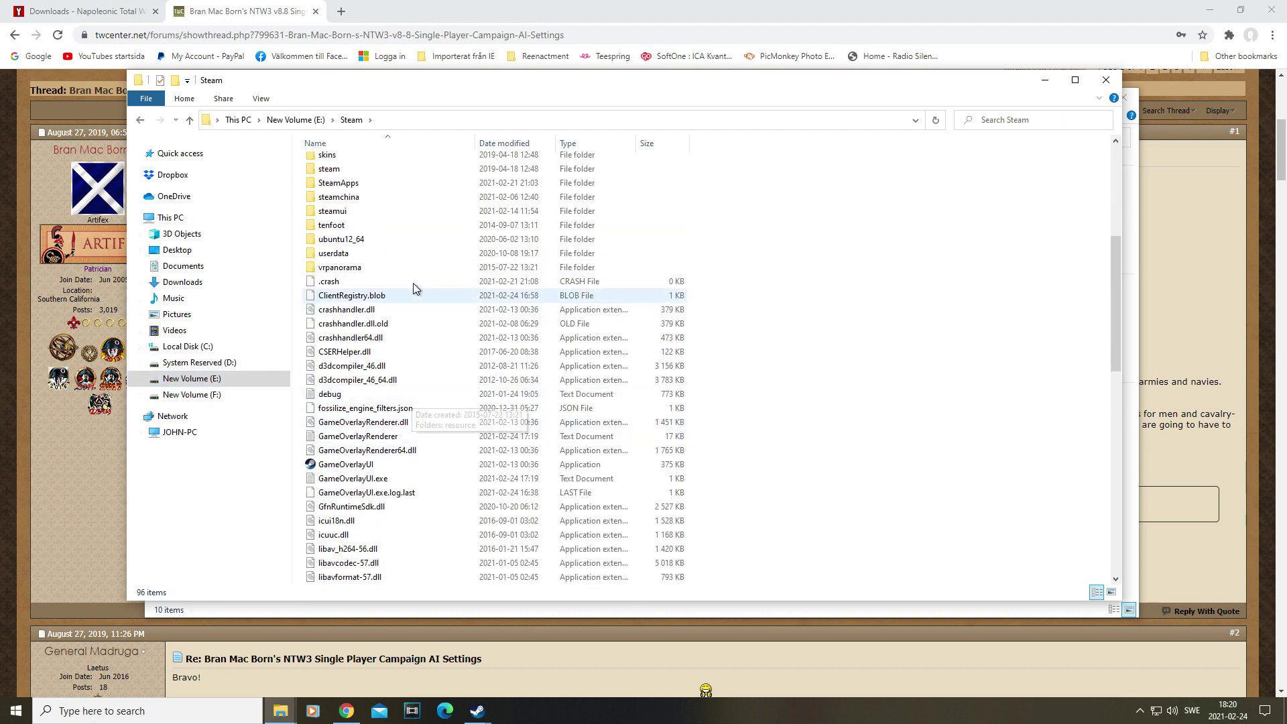
scroll(384, 259, "up", 2)
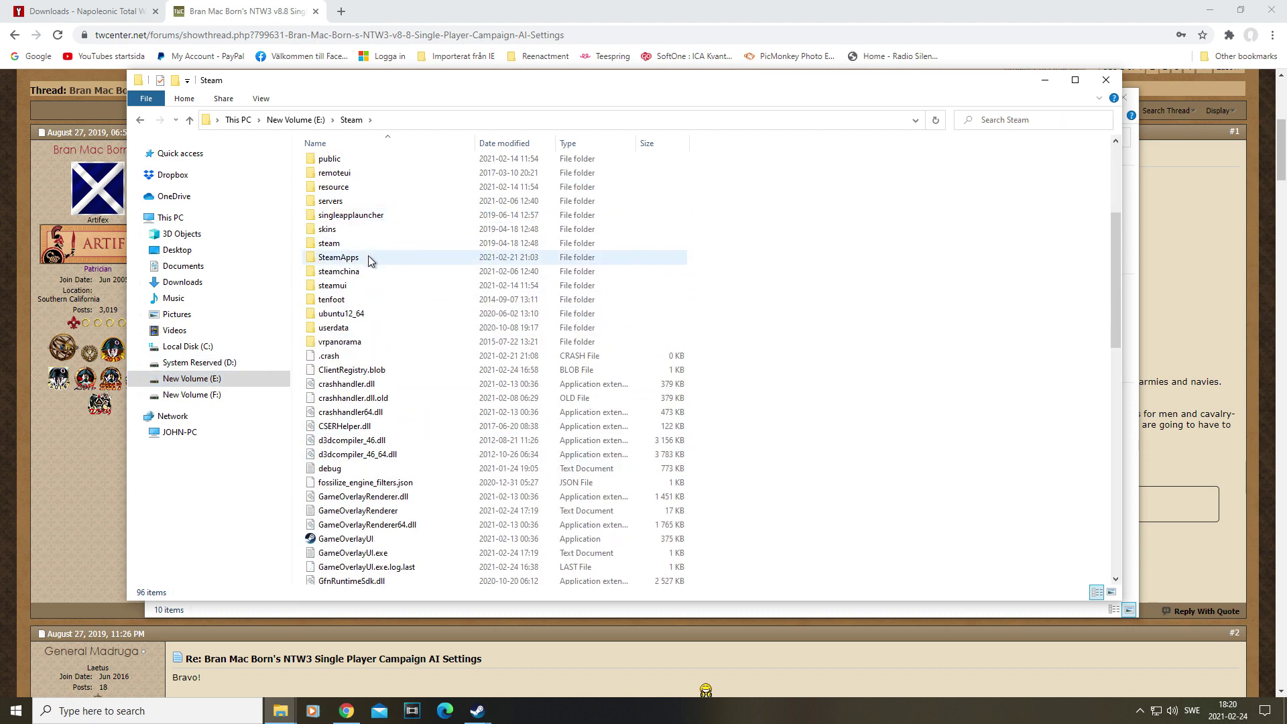
double_click(368, 257)
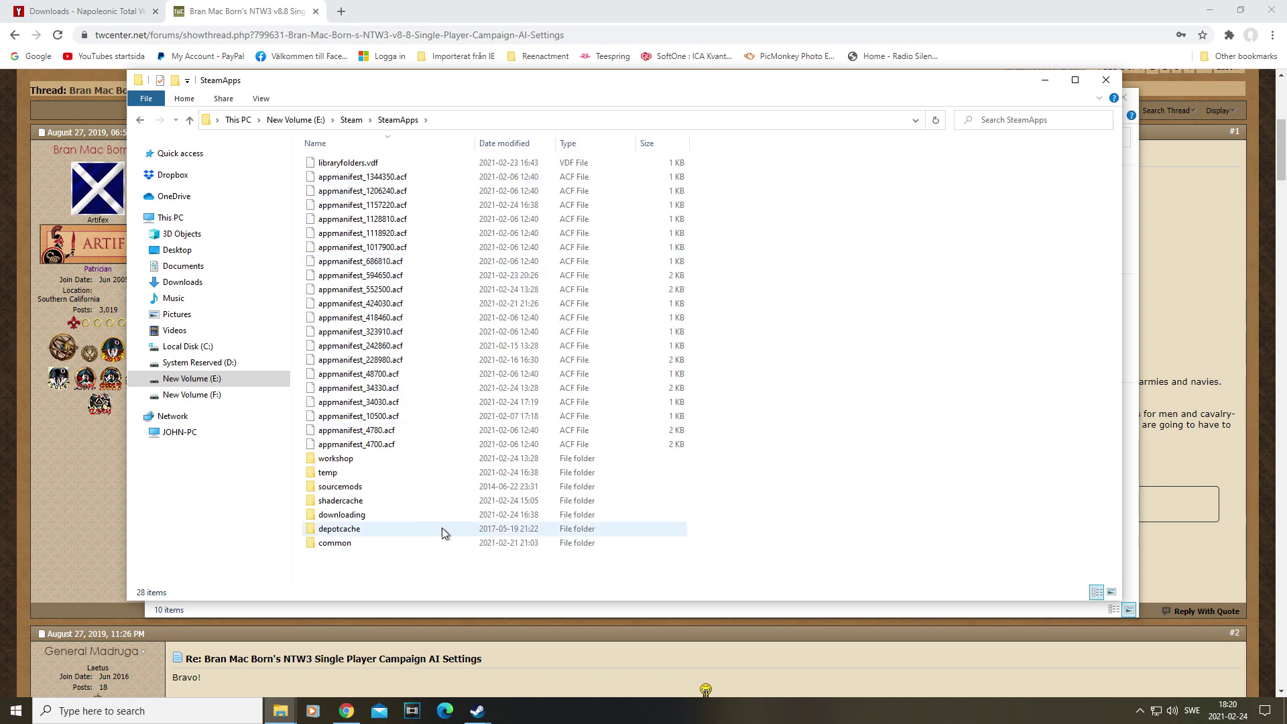
double_click(415, 544)
left_click(389, 336)
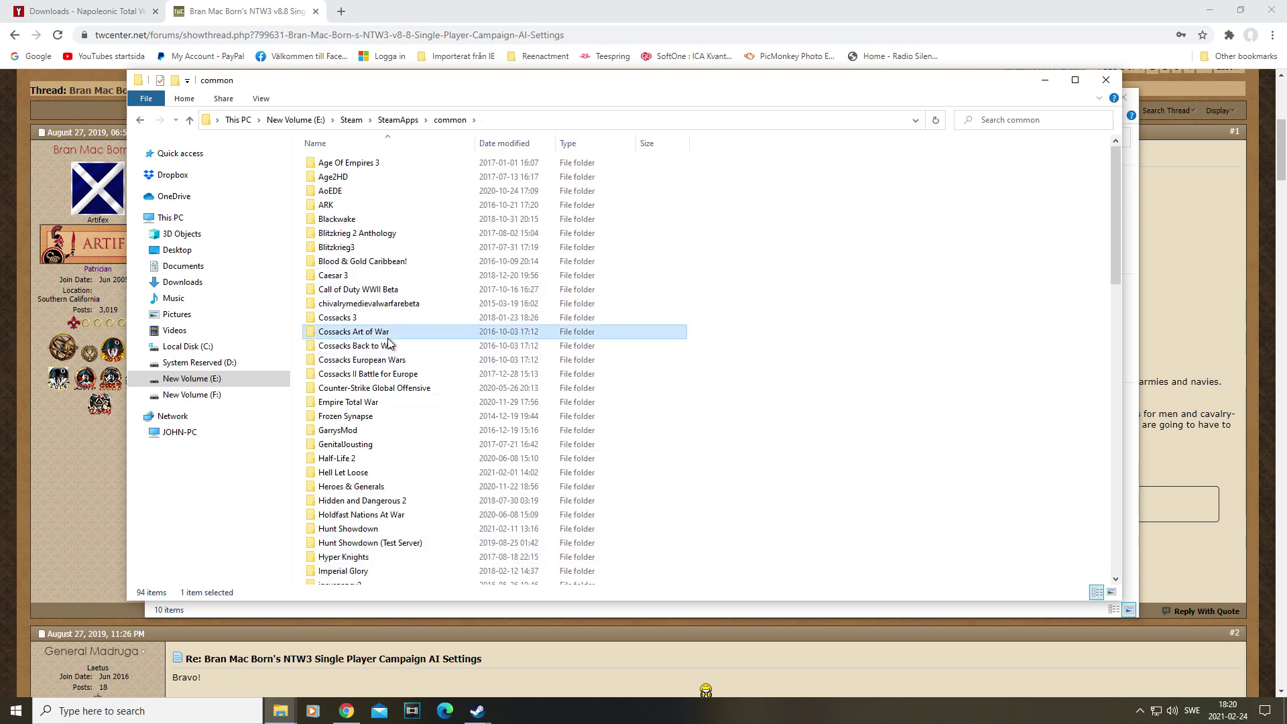
key("n")
double_click(390, 159)
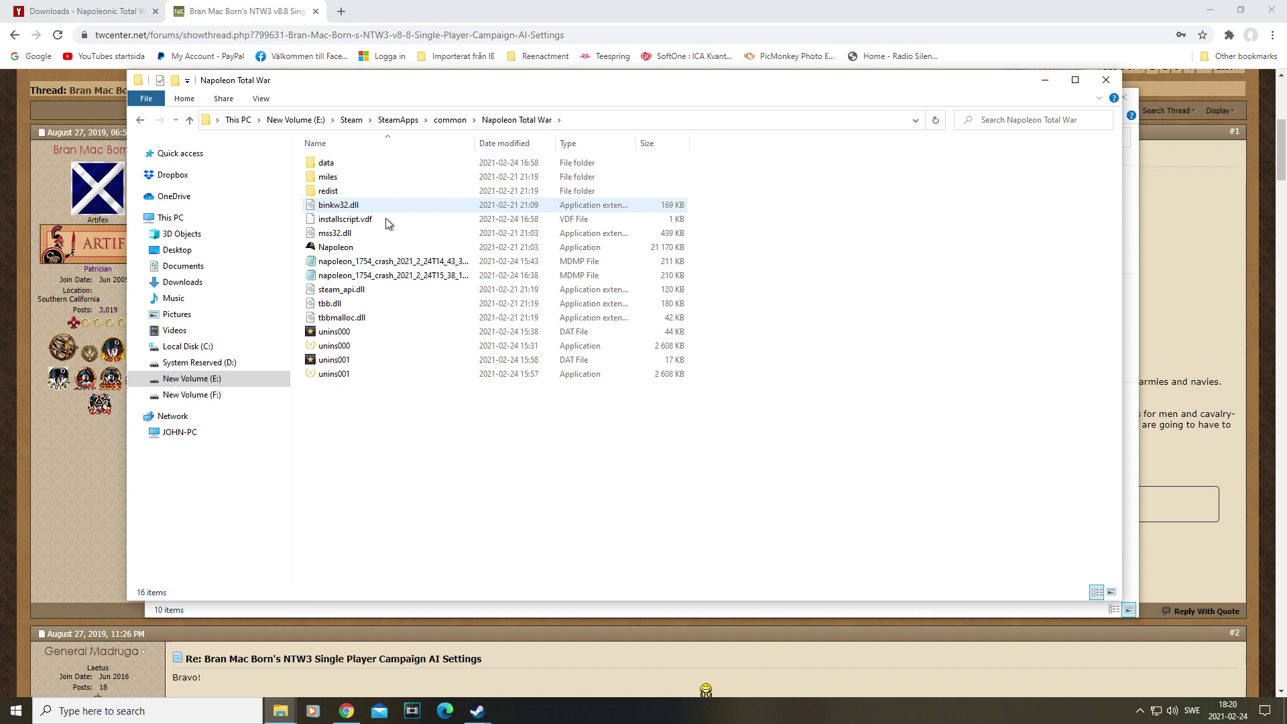
double_click(383, 163)
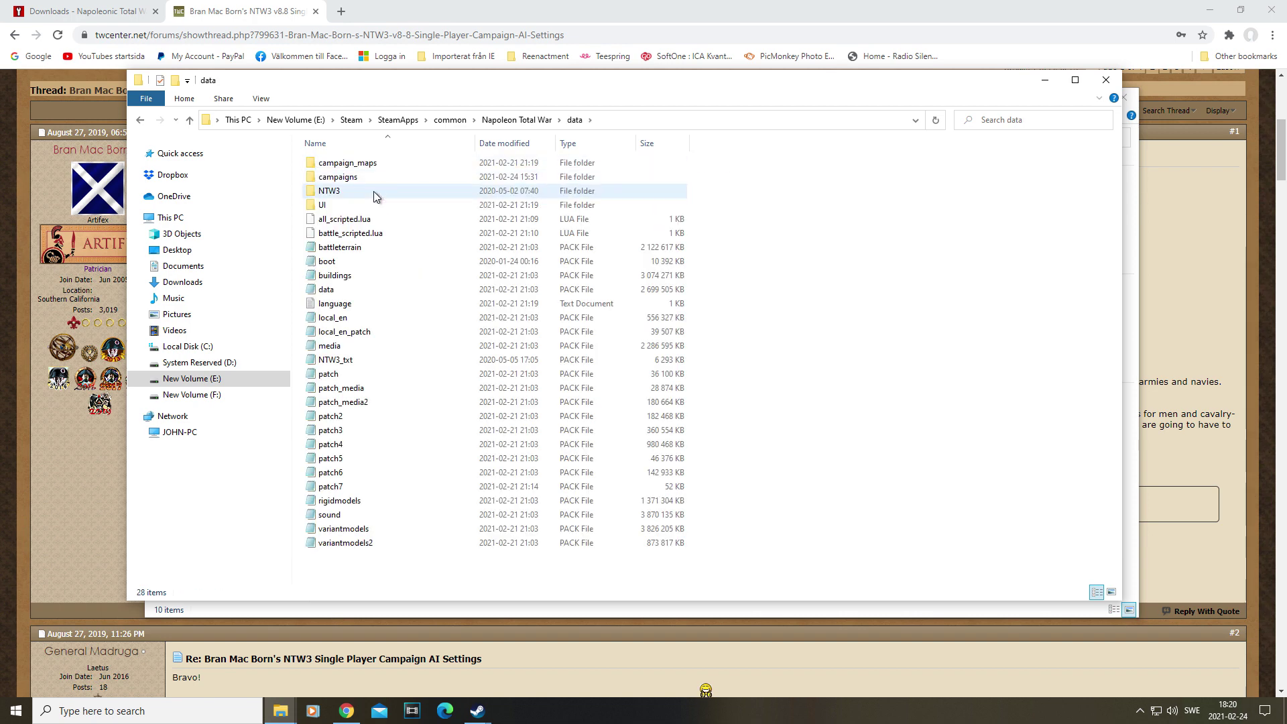
double_click(372, 191)
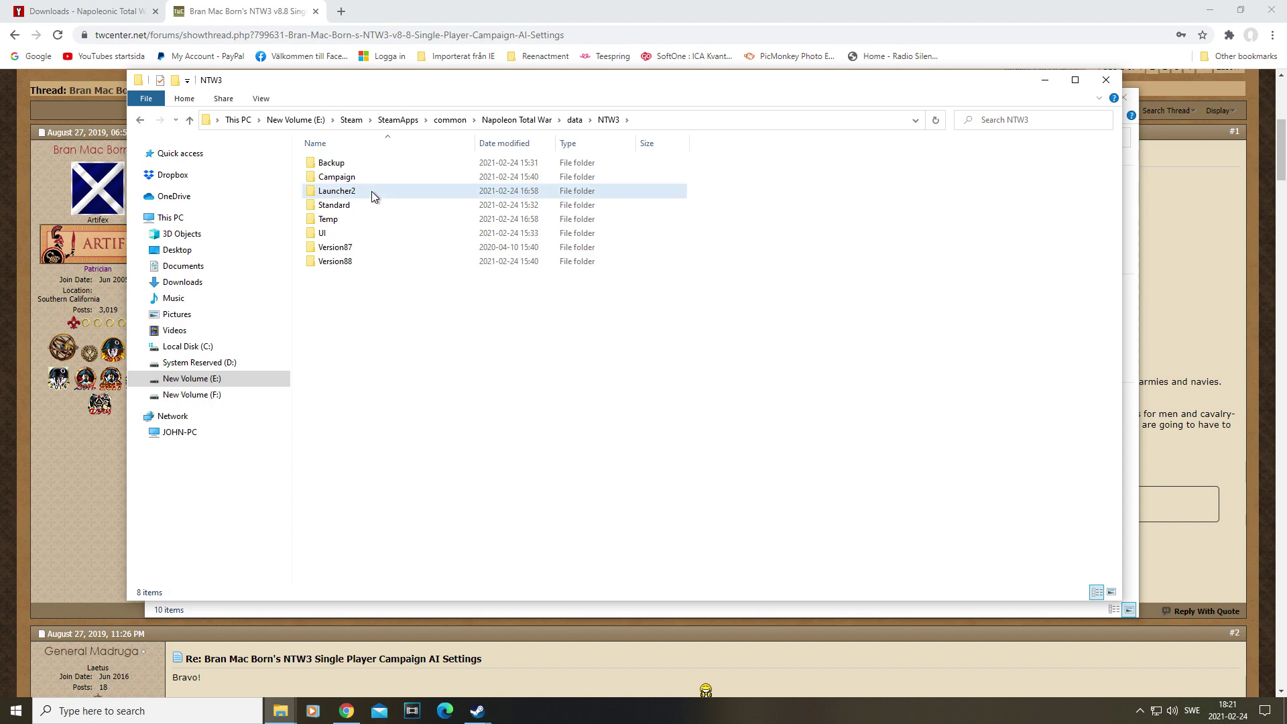
Open NTW3's Launcher2 folder to see the 8.7 application and Napoleon Total War III 8.8.
double_click(371, 191)
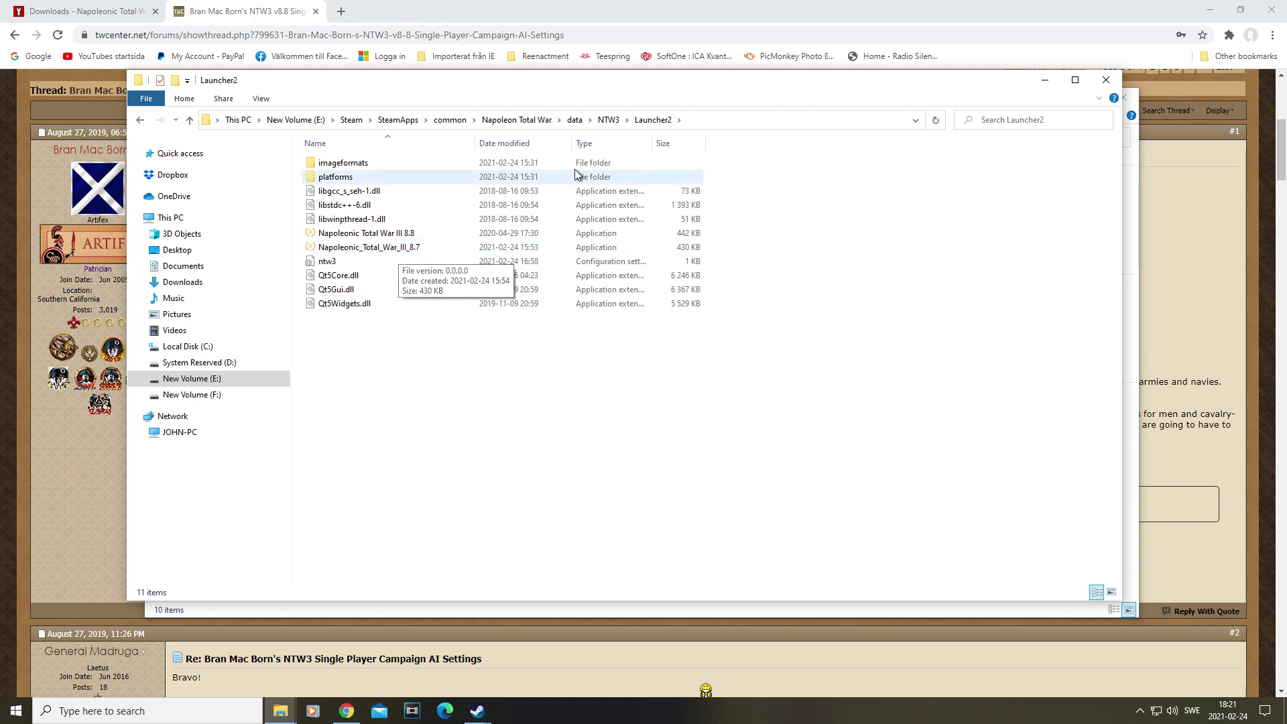
left_click(1137, 163)
left_click(1135, 166)
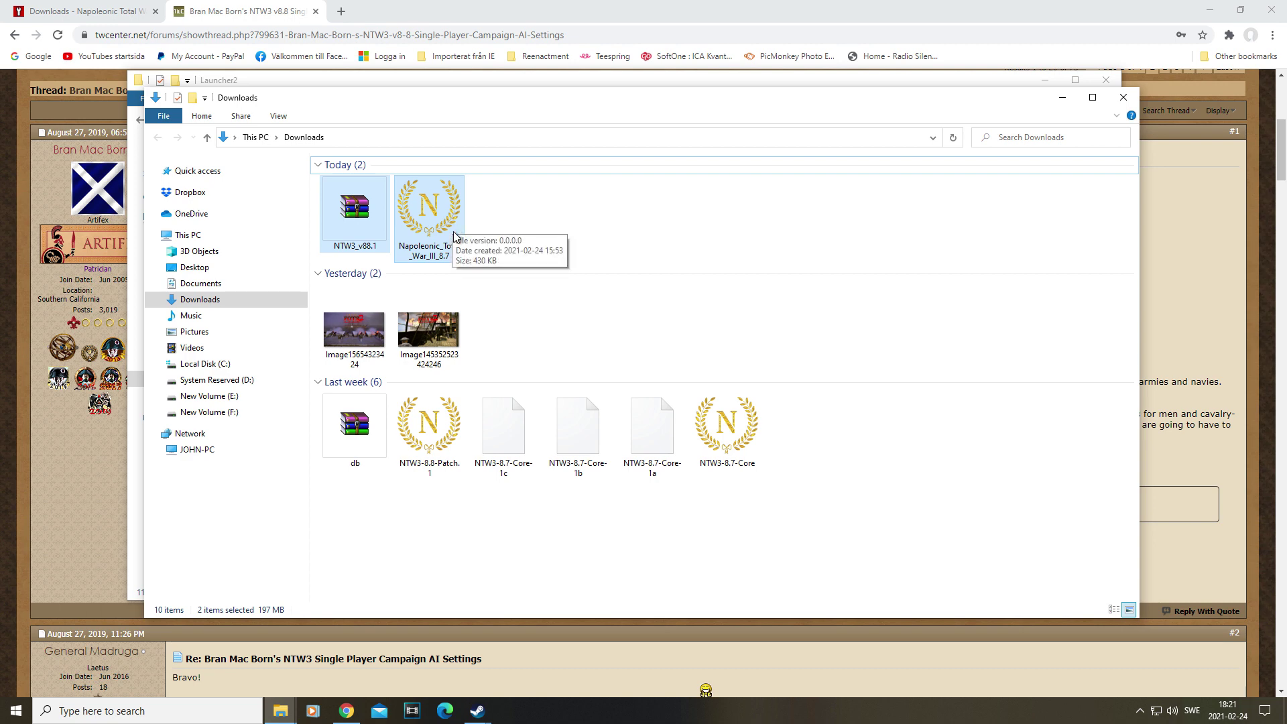
left_click(437, 83)
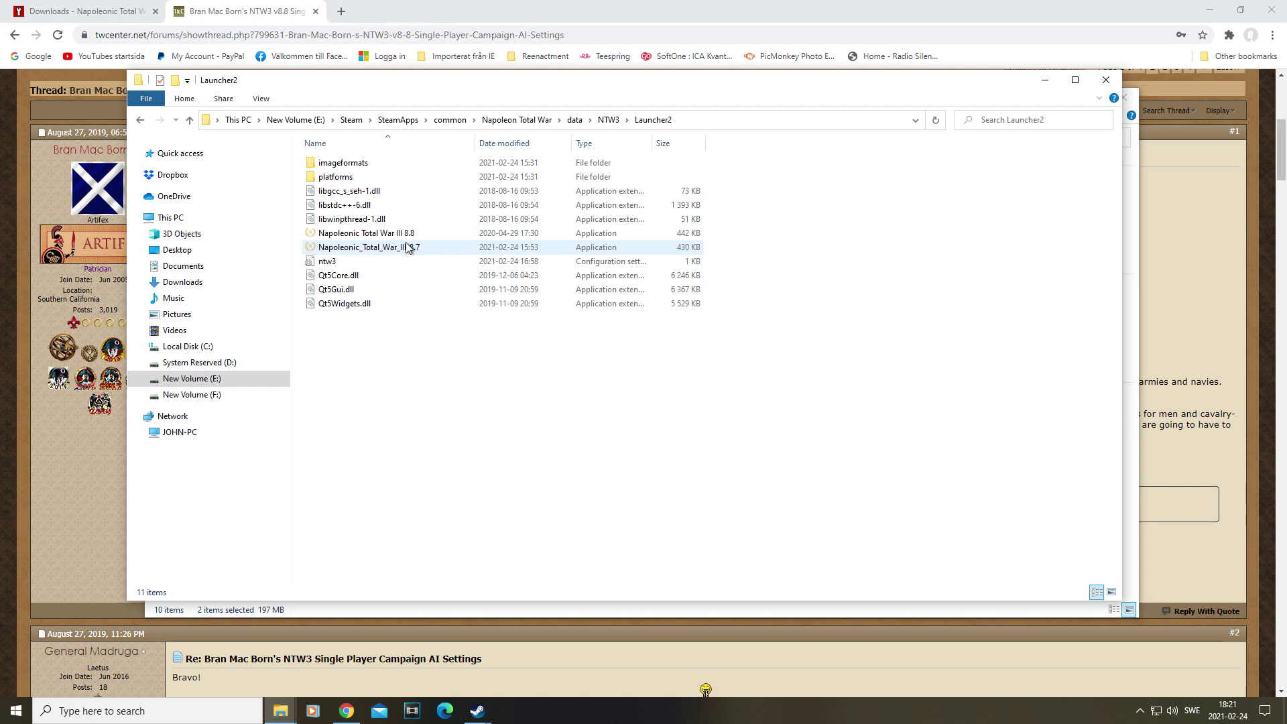
Close Launcher2 and launch the NTW3-8.8-Patch.1 installer in English.
left_click(1107, 80)
left_click(593, 302)
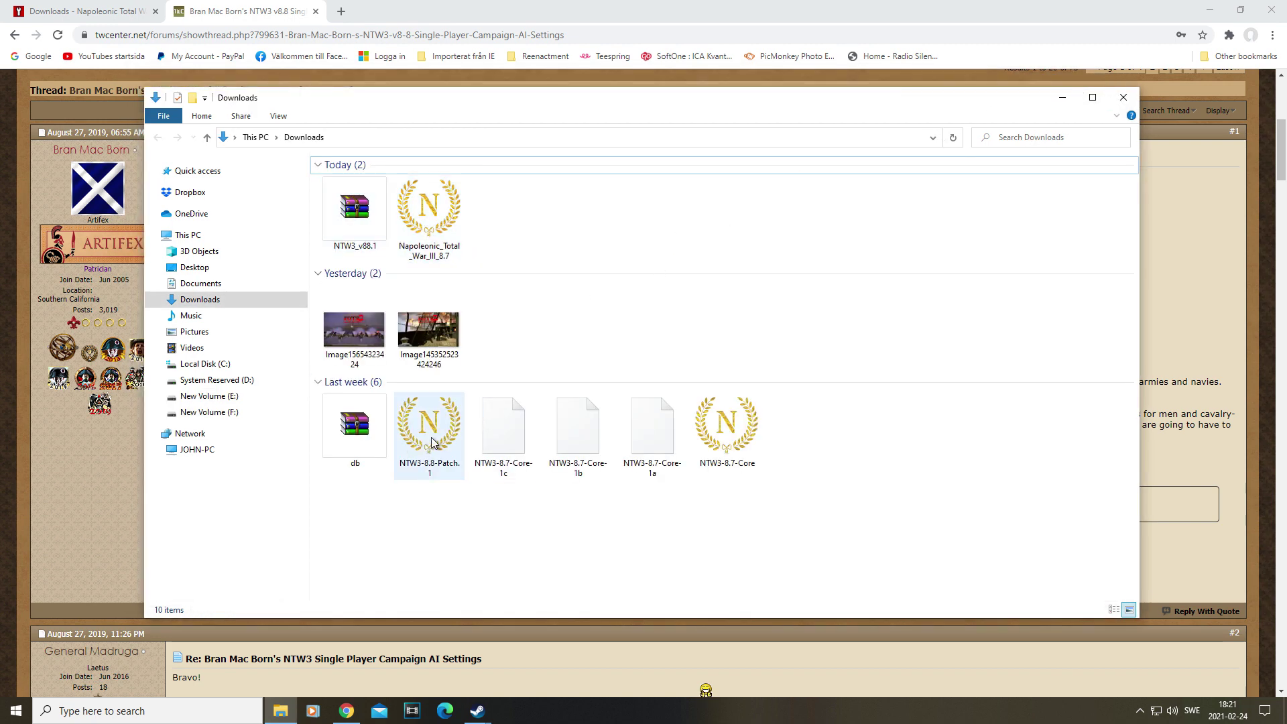
mouse_move(431, 440)
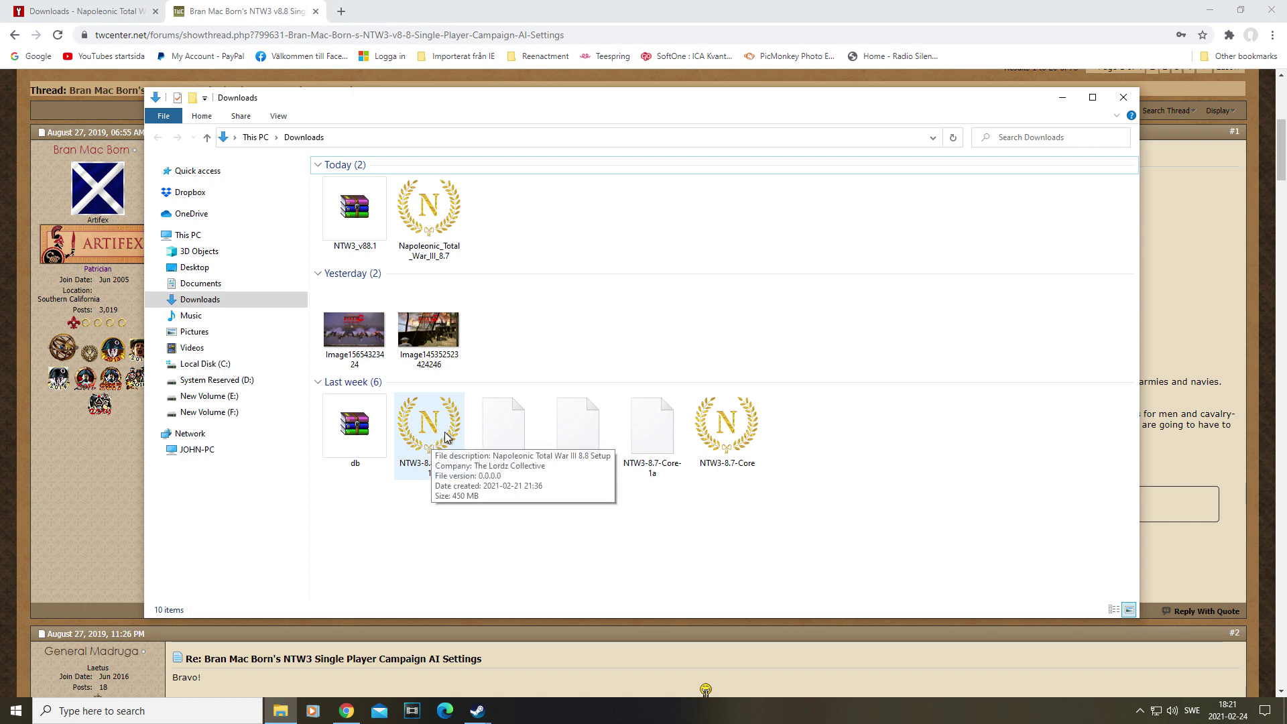
double_click(446, 437)
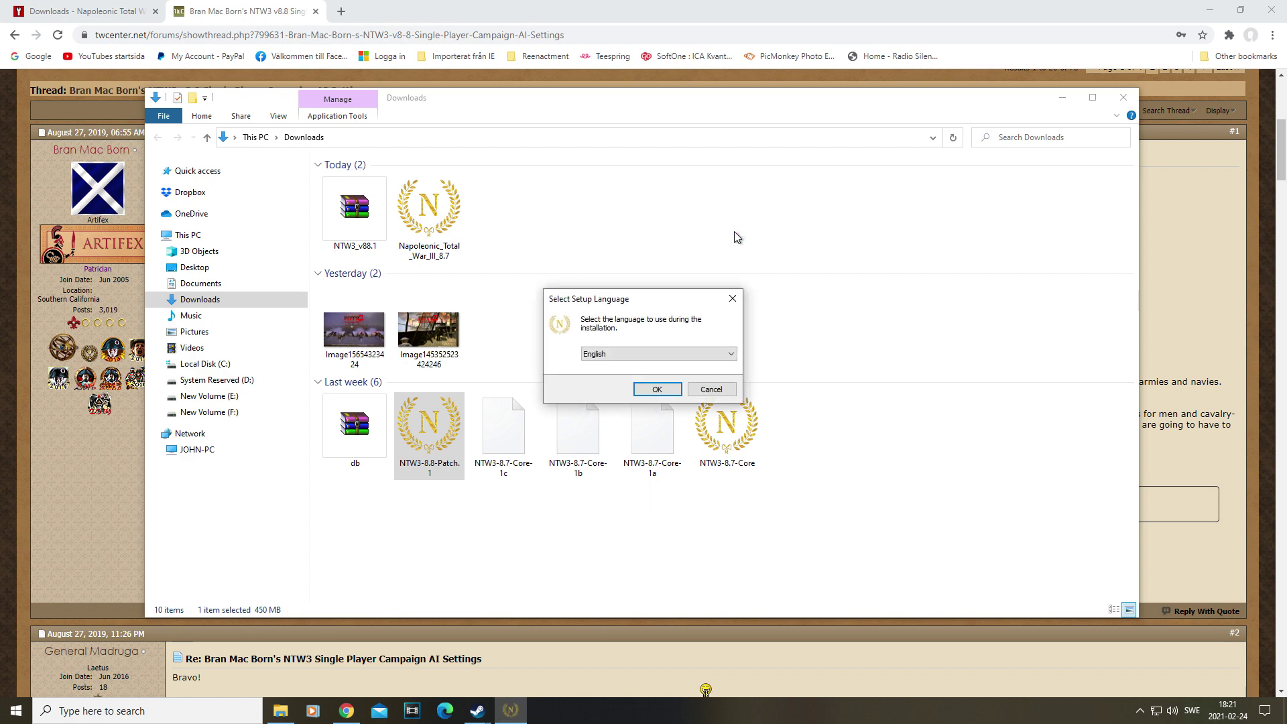
left_click(657, 389)
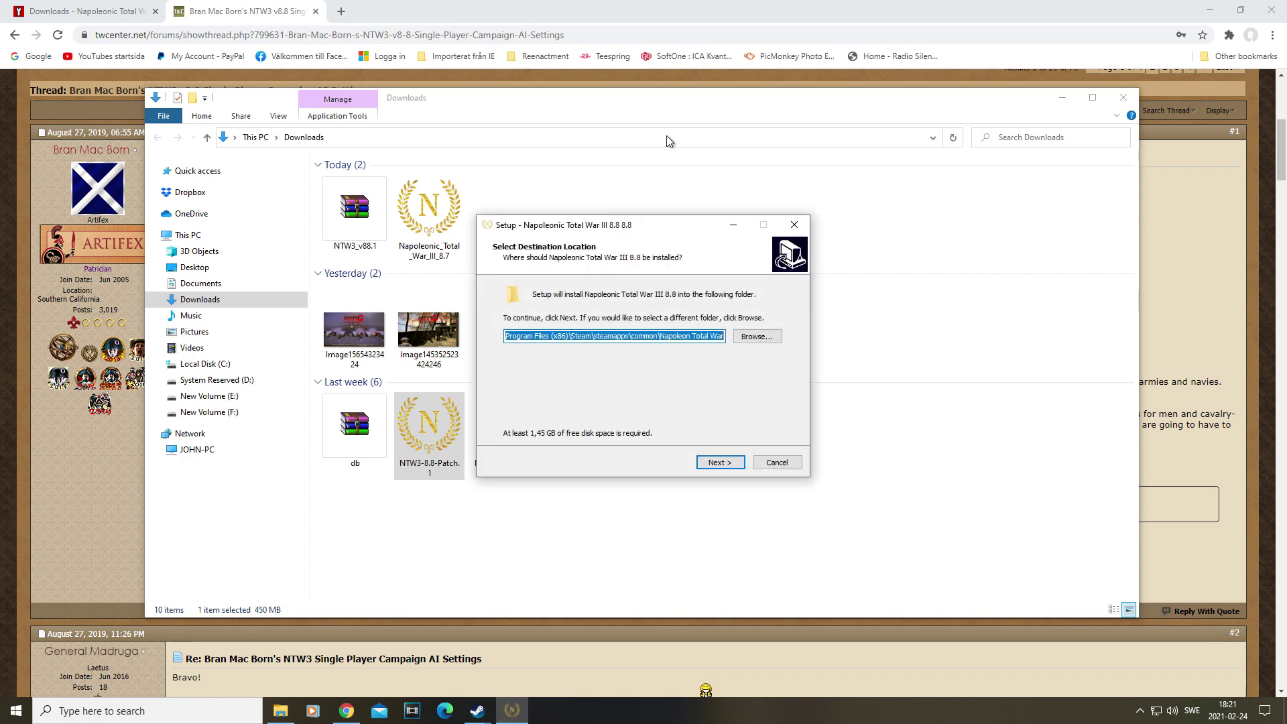
Browse the patch's destination picker to the Steam folder on drive E:.
left_click(749, 337)
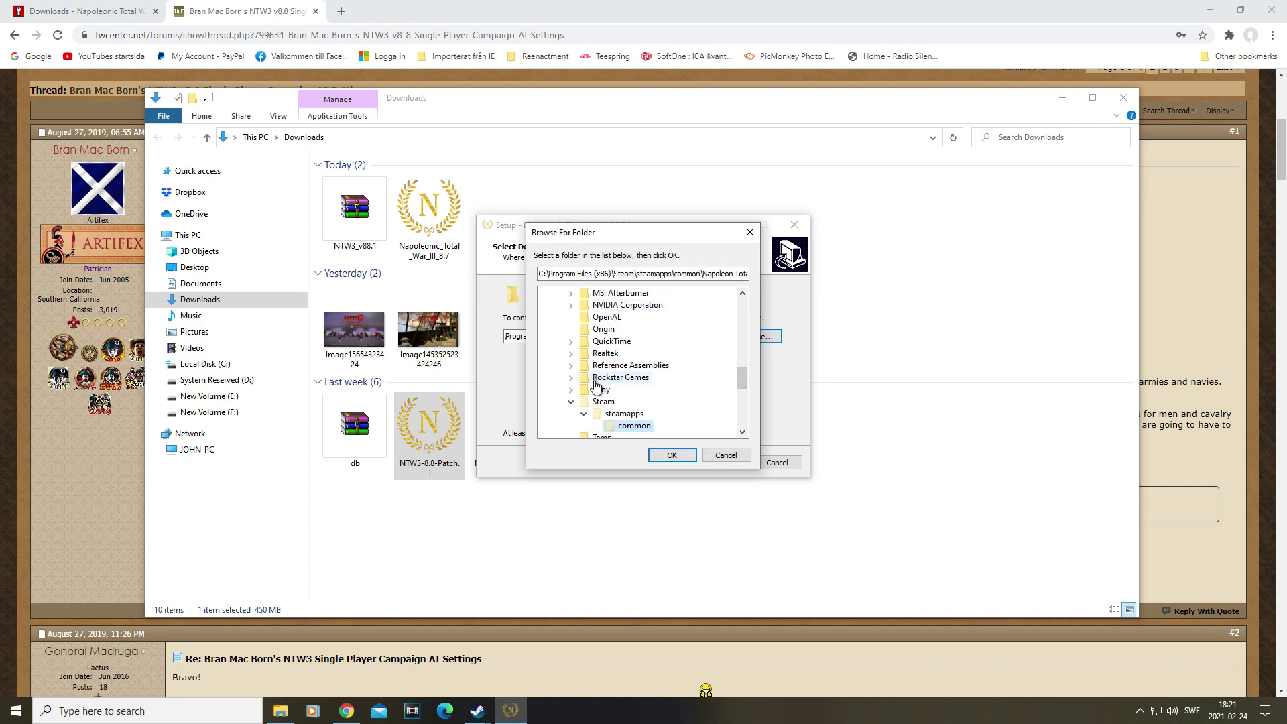
scroll(595, 301, "up", 10)
double_click(587, 299)
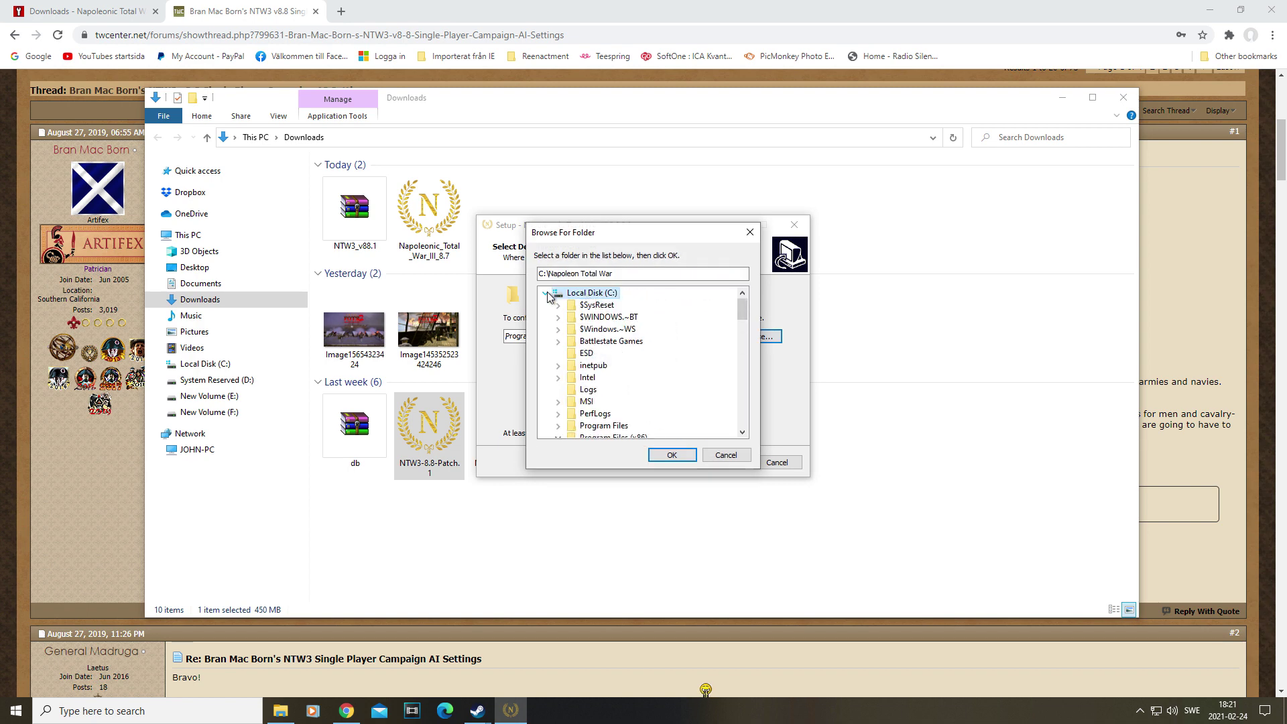
left_click(578, 331)
double_click(582, 318)
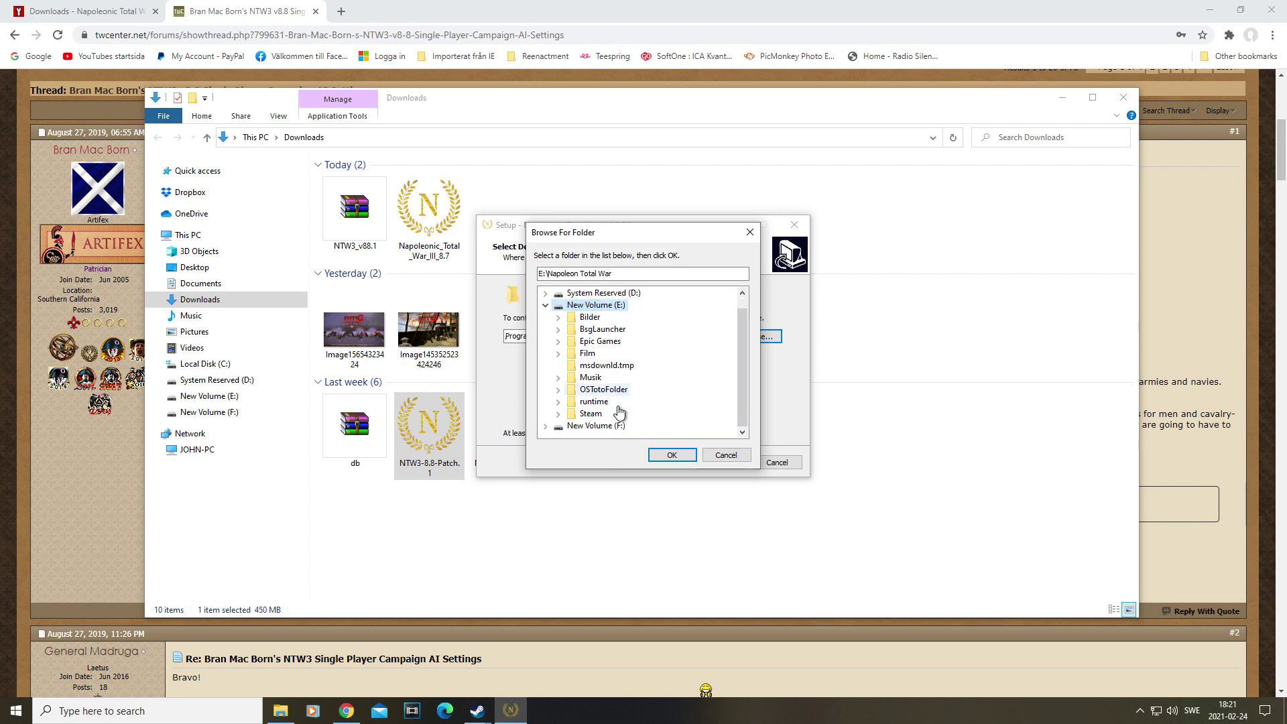
scroll(614, 410, "down", 1)
left_click(591, 415)
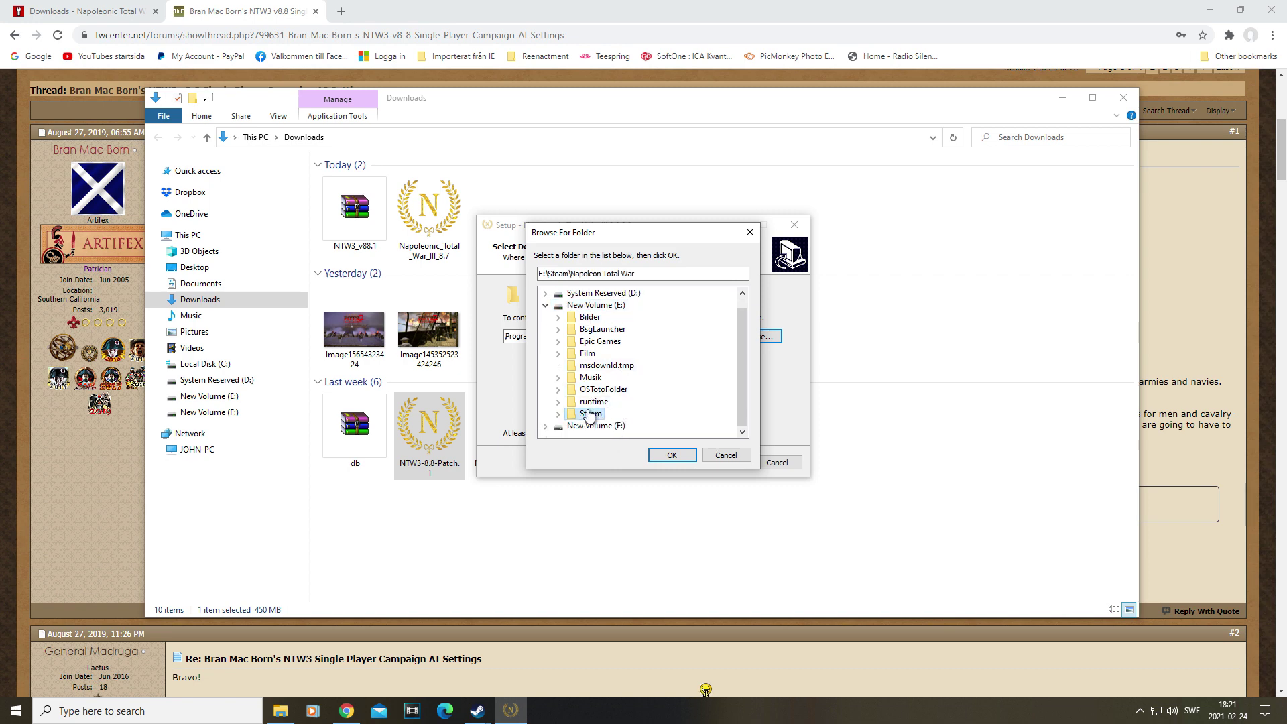
left_click(558, 414)
scroll(623, 395, "down", 3)
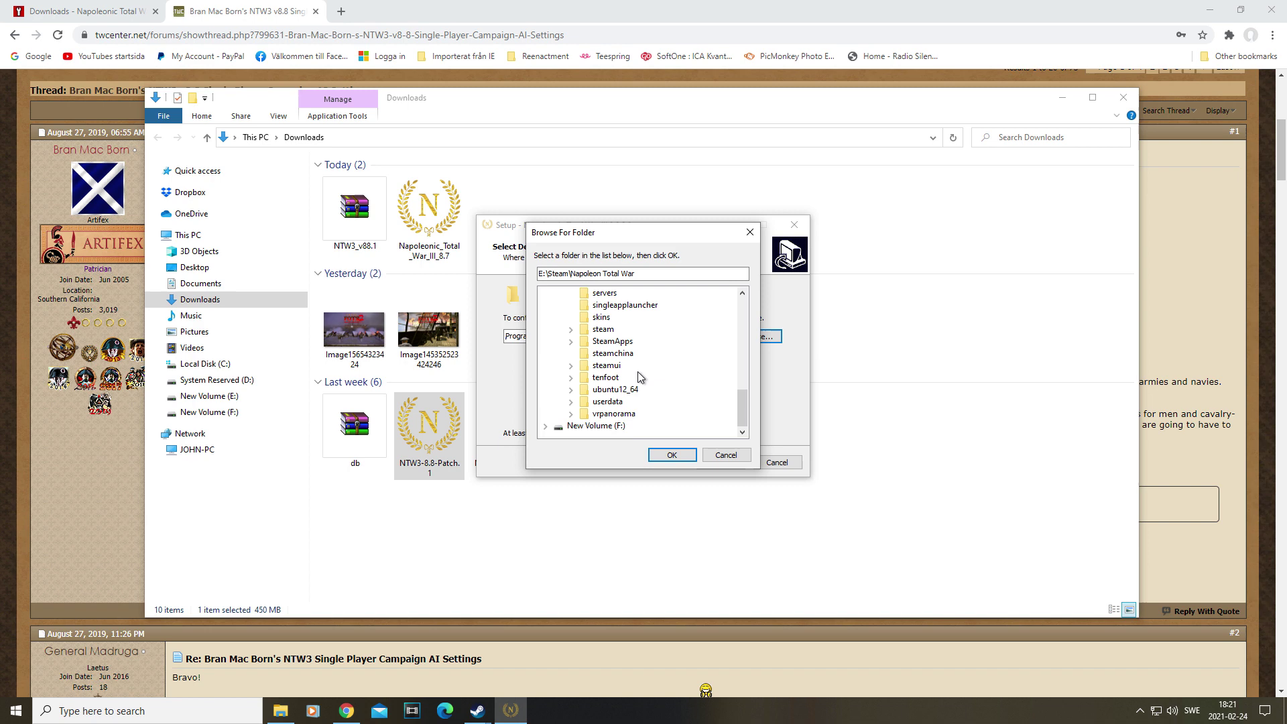
Confirm E:\Steam\SteamApps\common as destination, then exit the 8.8 patch setup.
left_click(600, 342)
left_click(572, 343)
left_click(616, 354)
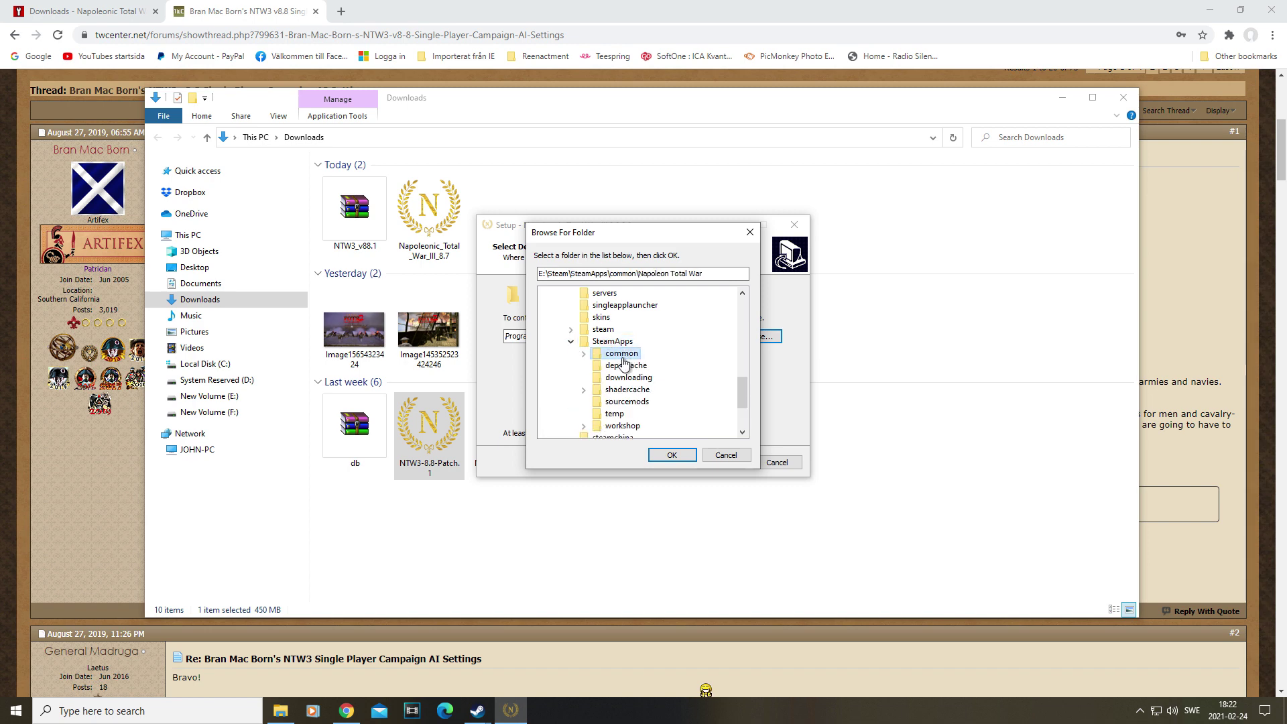
left_click(676, 456)
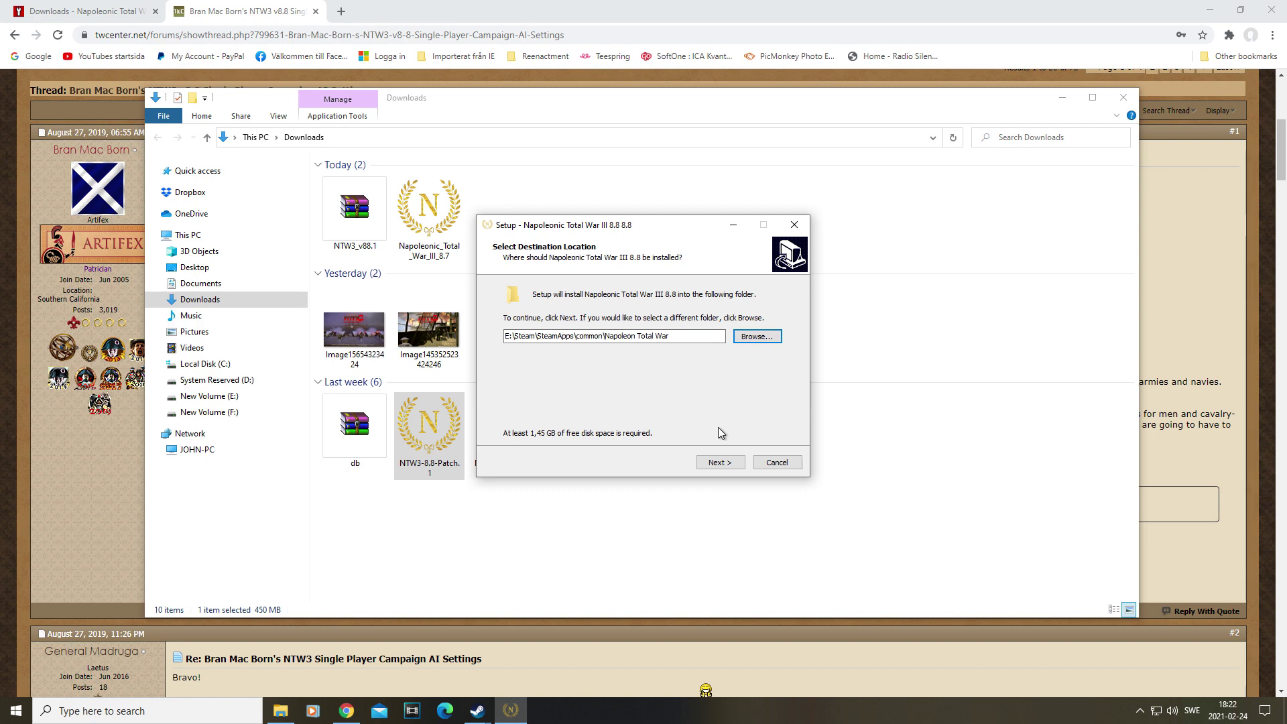
left_click(793, 225)
left_click(691, 423)
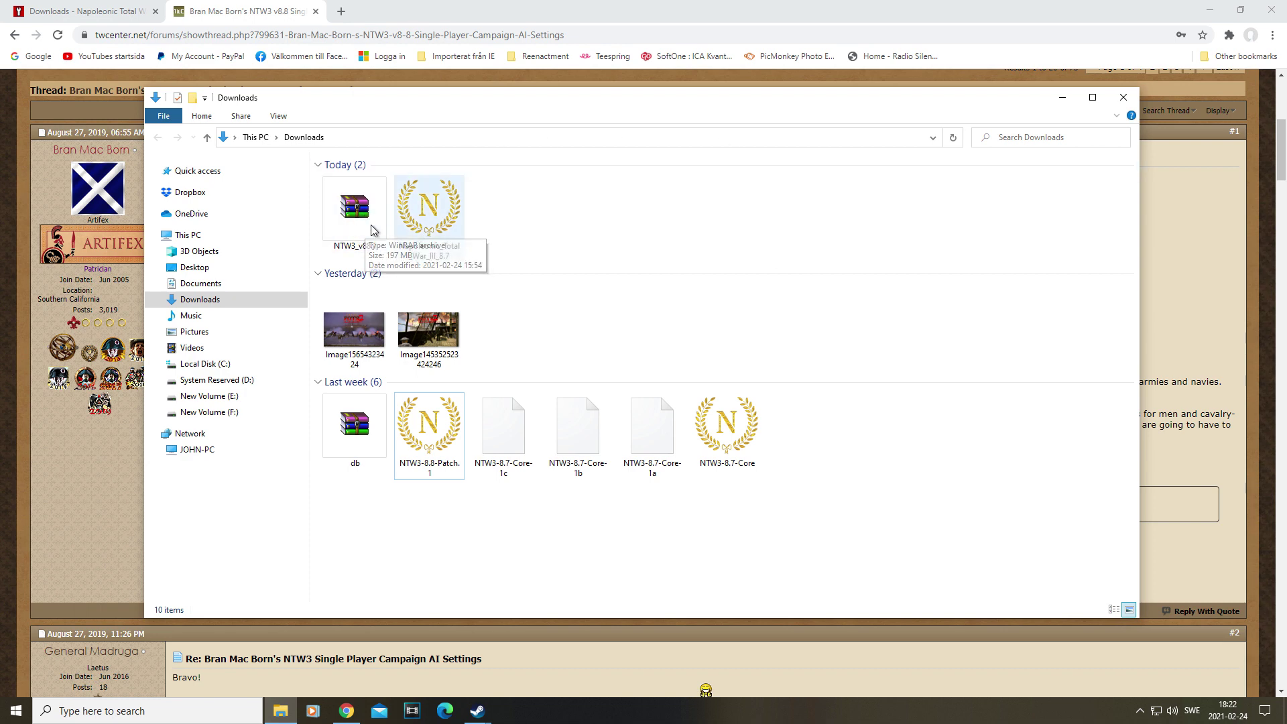
double_click(353, 216)
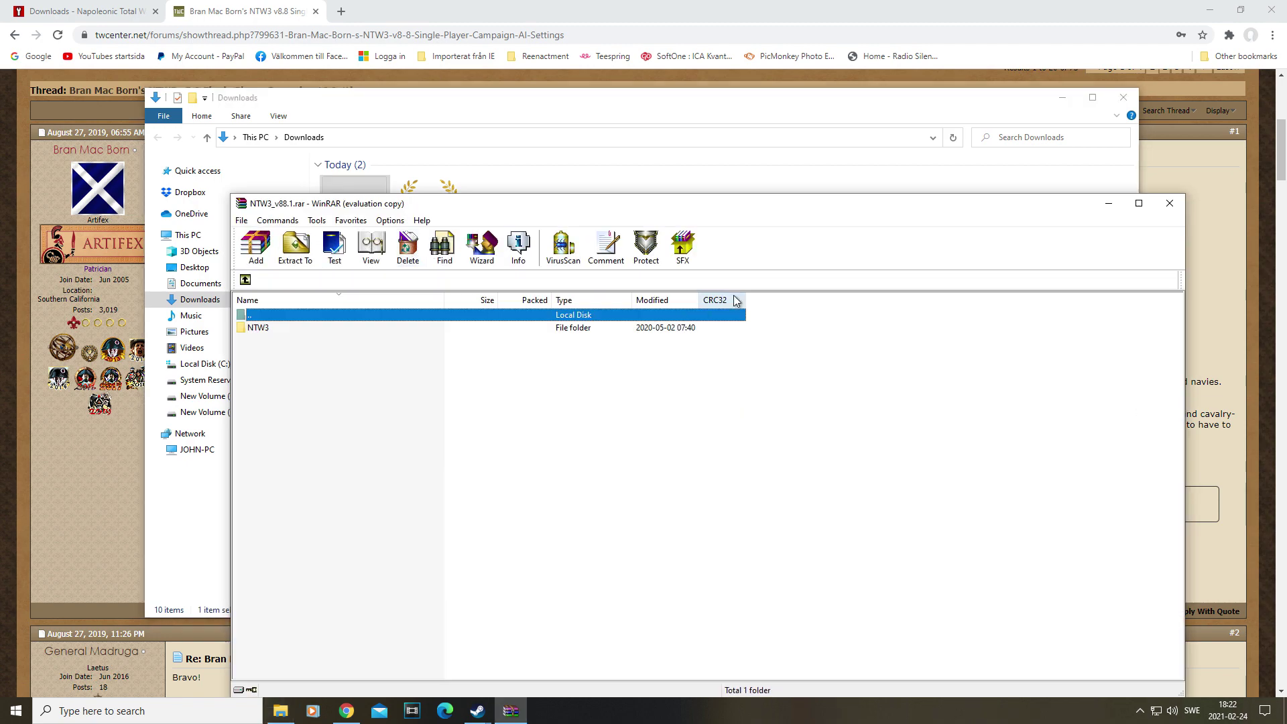
left_click(263, 327)
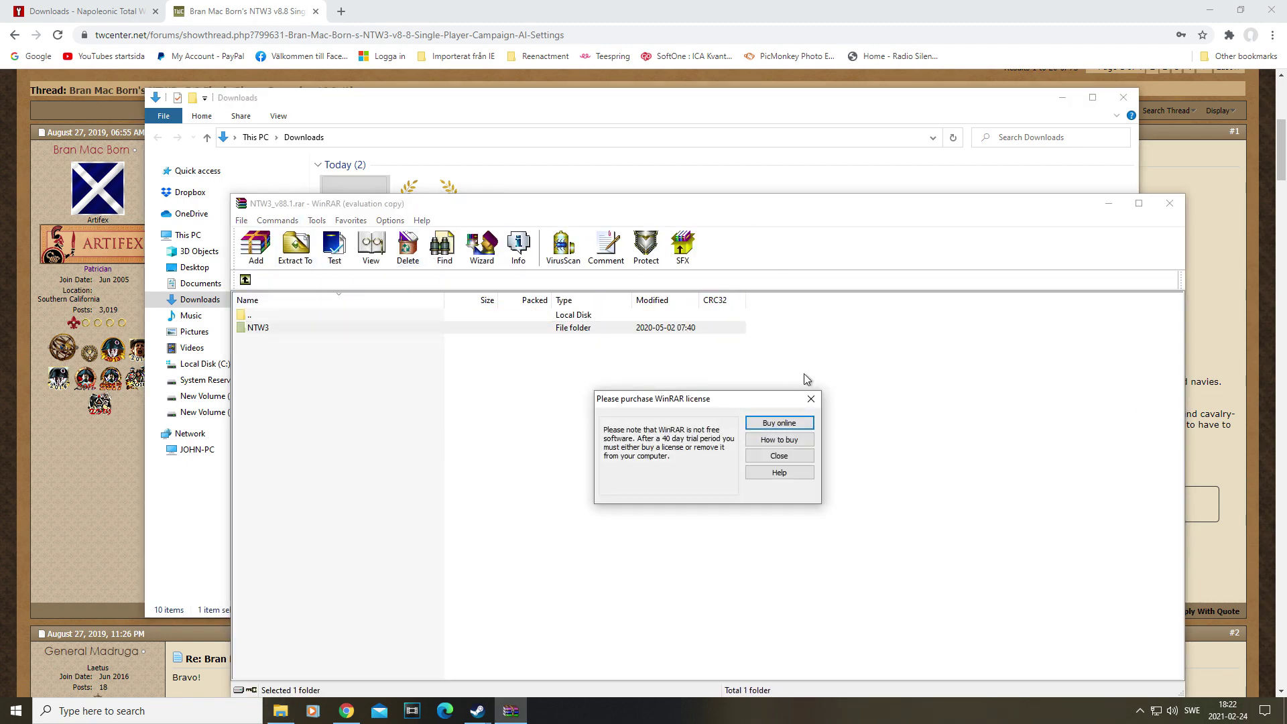
left_click(821, 391)
left_click(309, 250)
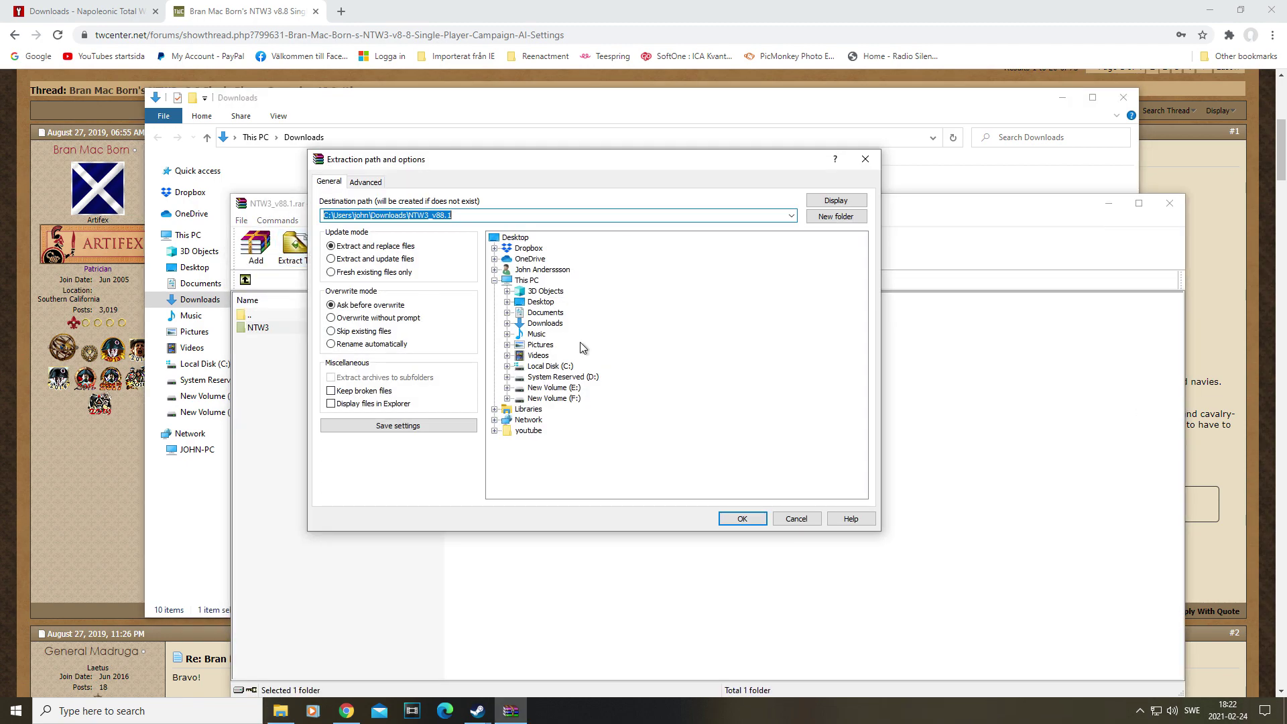
left_click(507, 388)
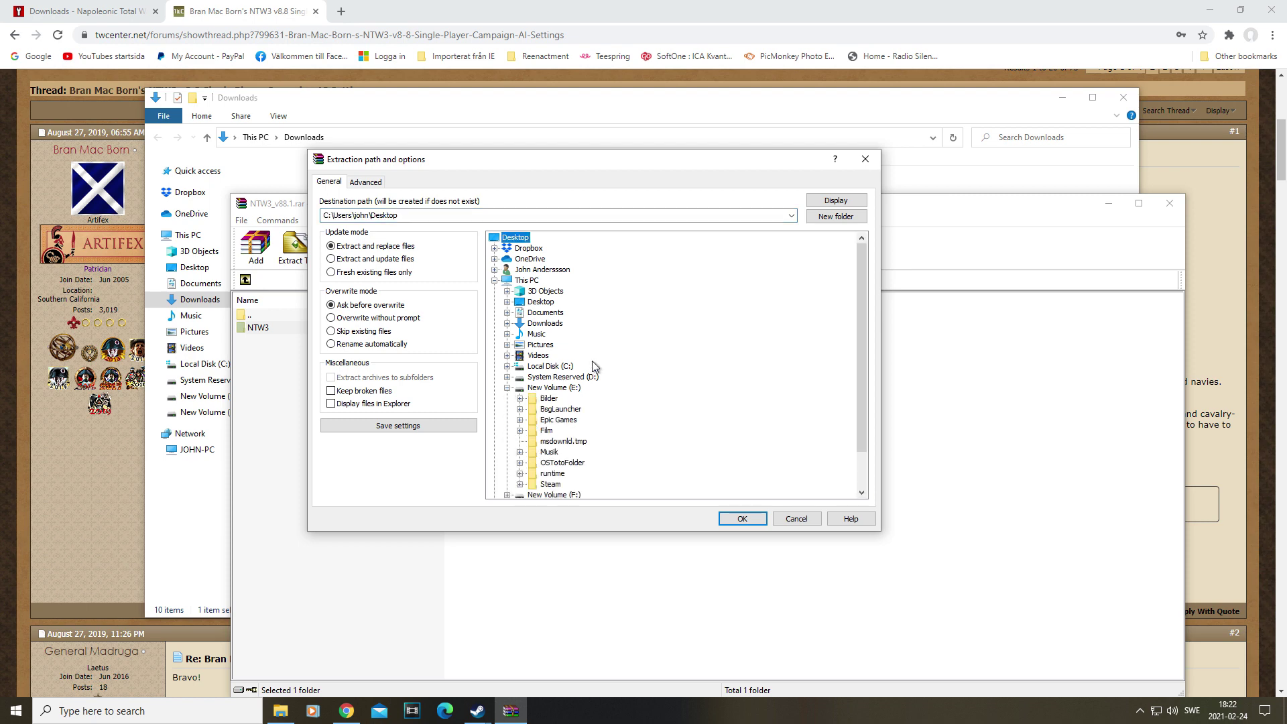
scroll(661, 348, "down", 2)
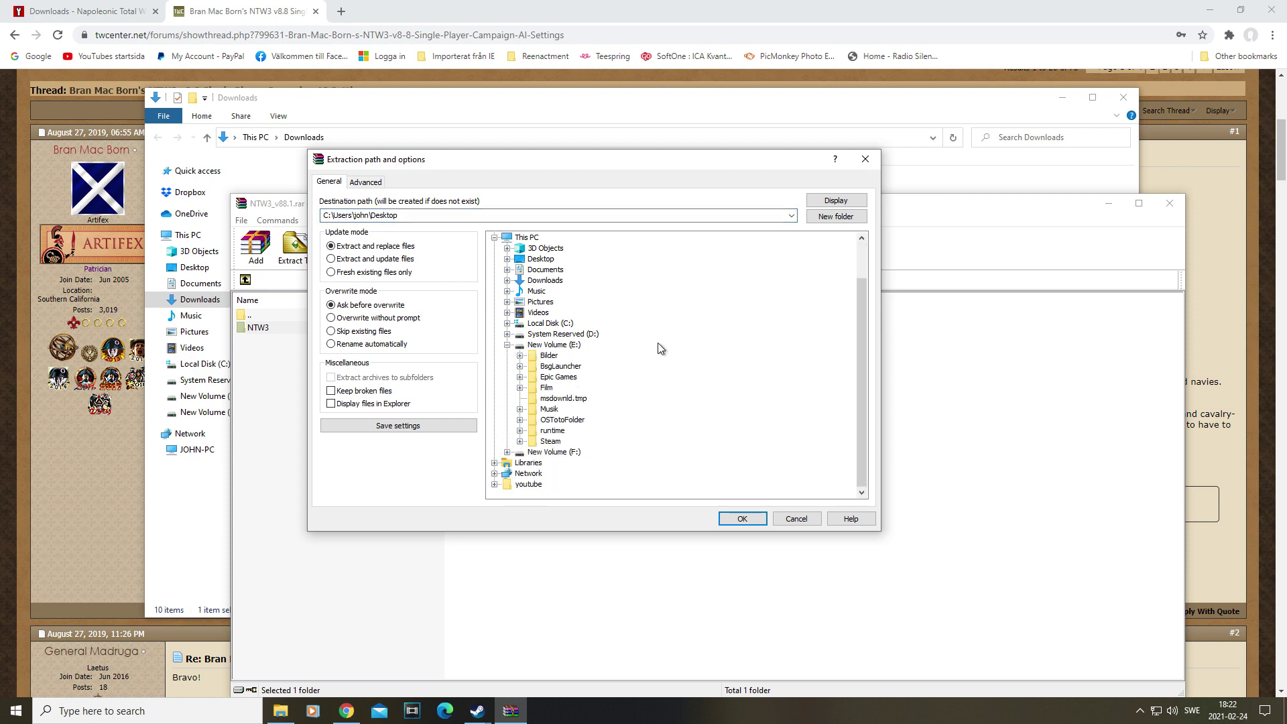
left_click(520, 441)
scroll(649, 390, "down", 3)
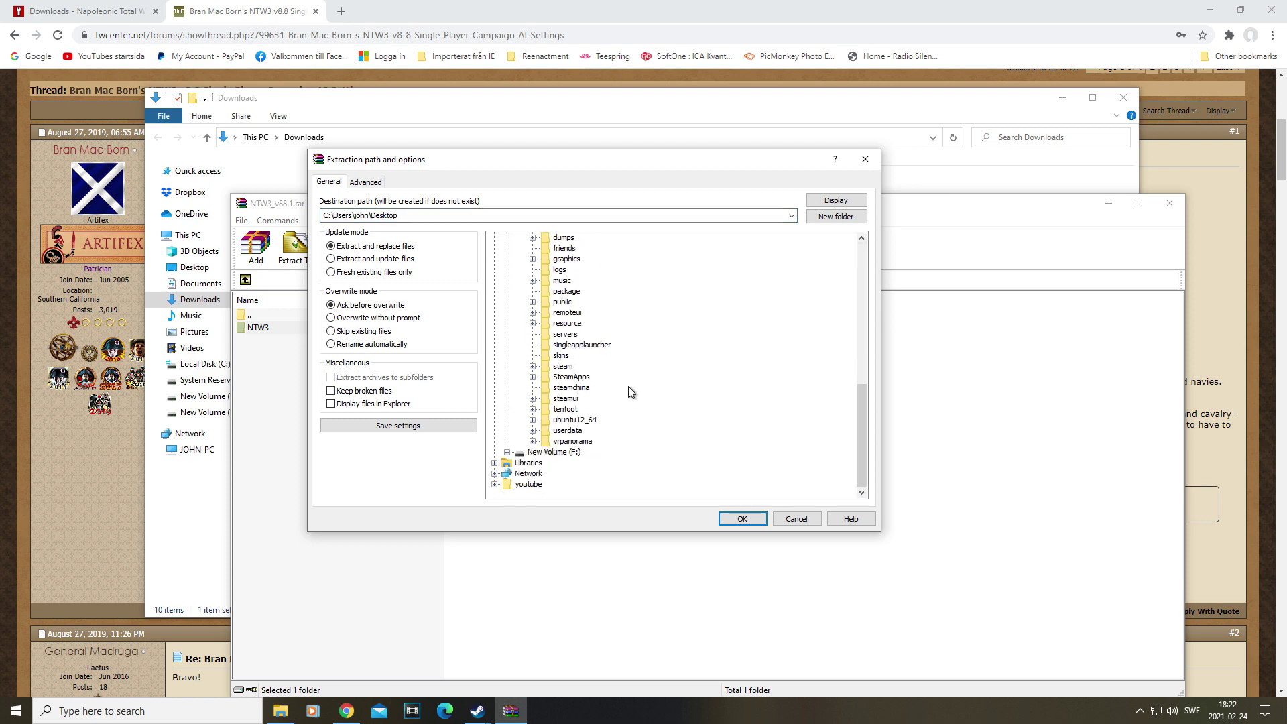
left_click(532, 377)
left_click(546, 387)
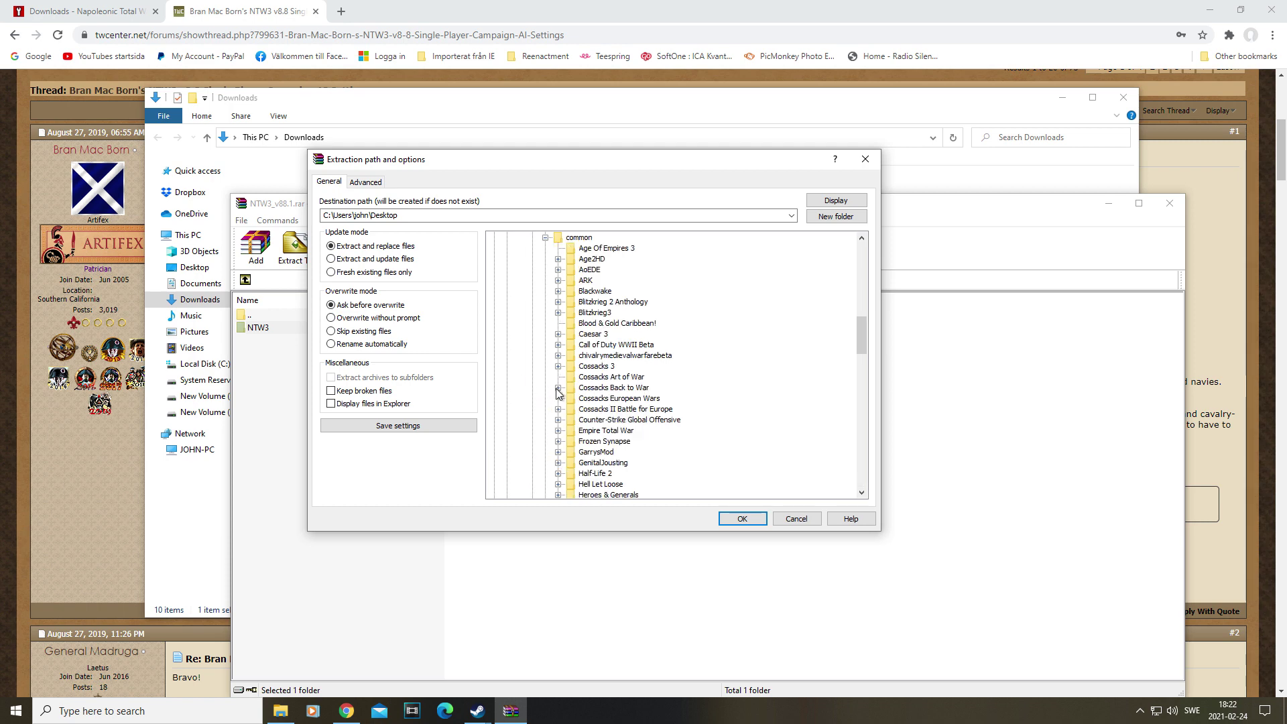
scroll(670, 359, "down", 3)
left_click(620, 387)
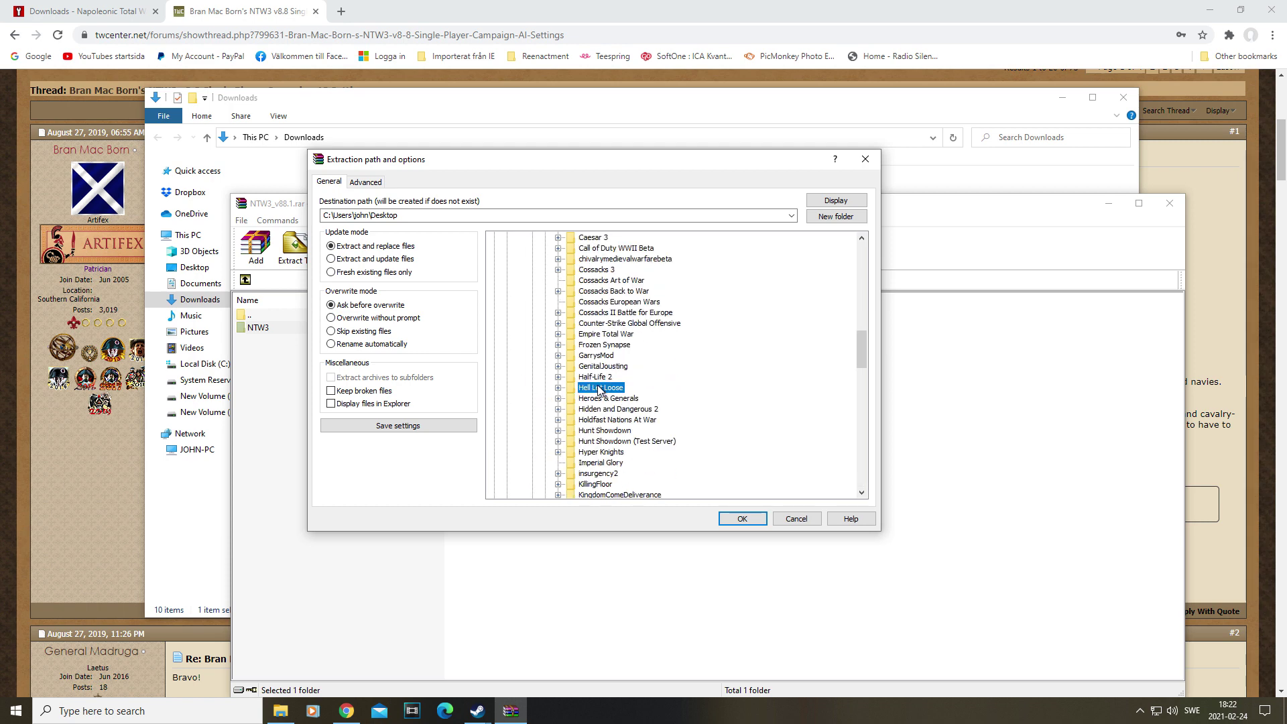
scroll(674, 402, "down", 3)
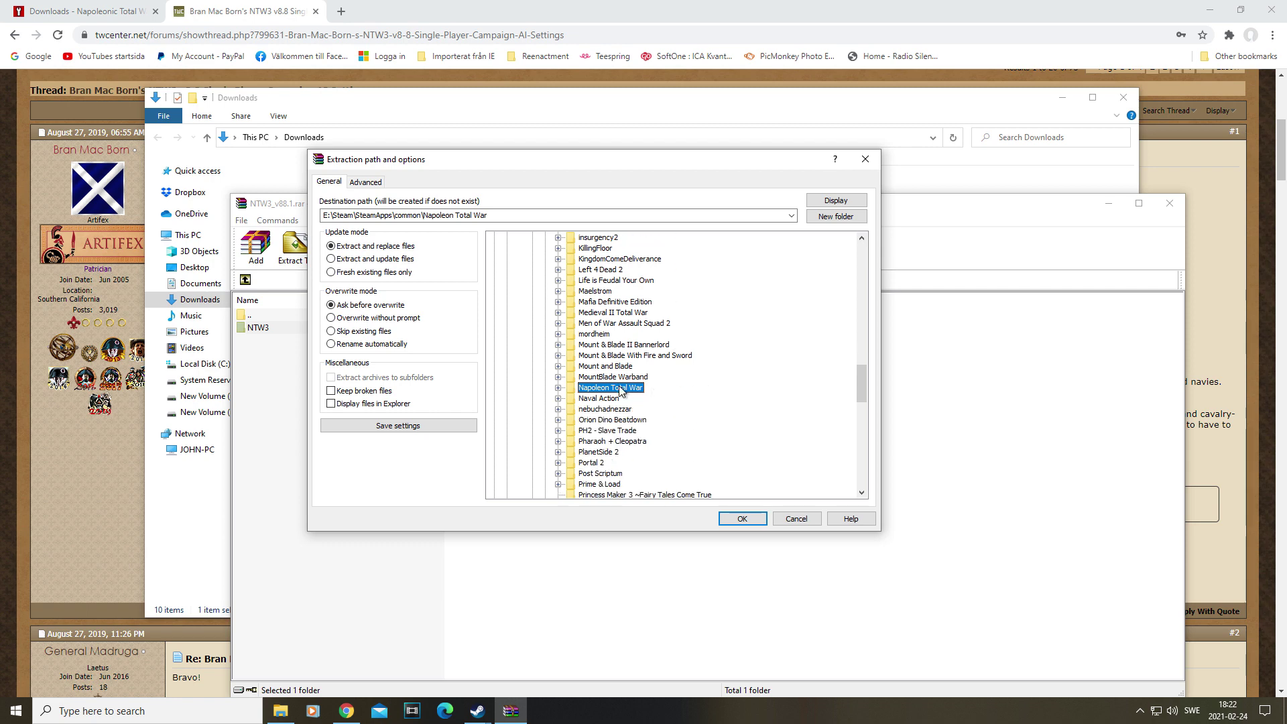
left_click(557, 387)
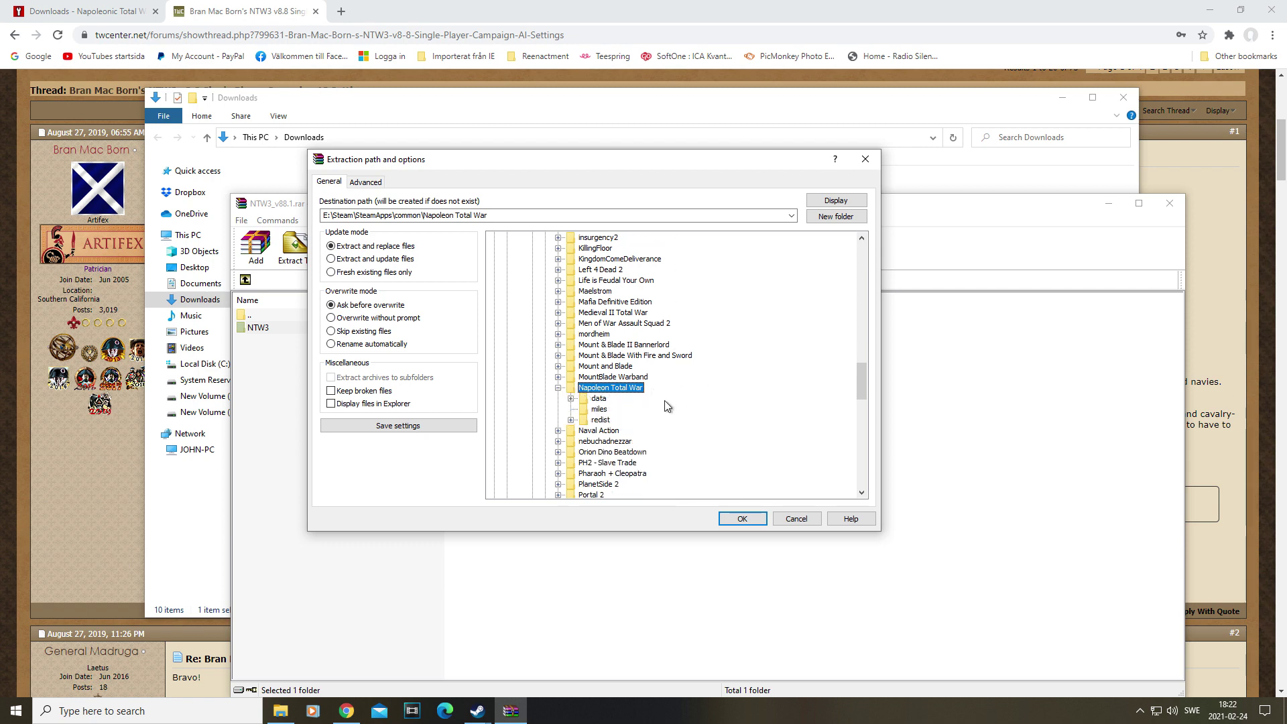
left_click(571, 398)
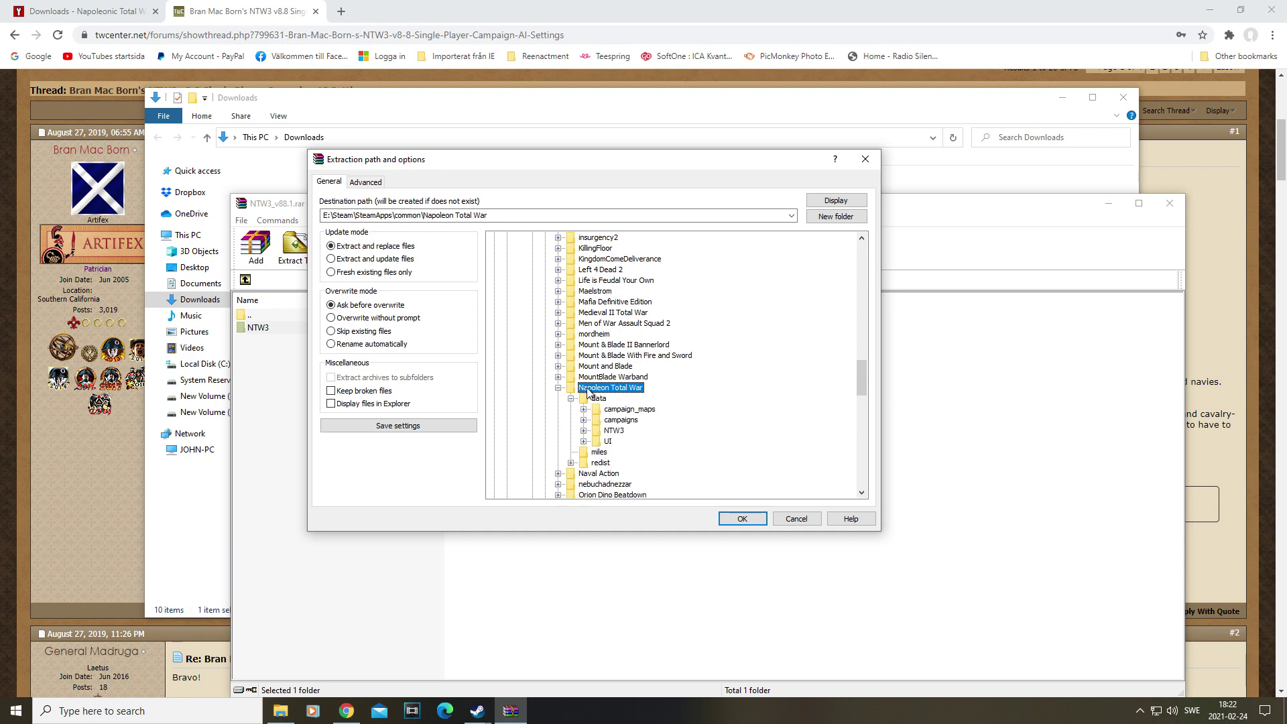
scroll(590, 391, "down", 2)
left_click(599, 334)
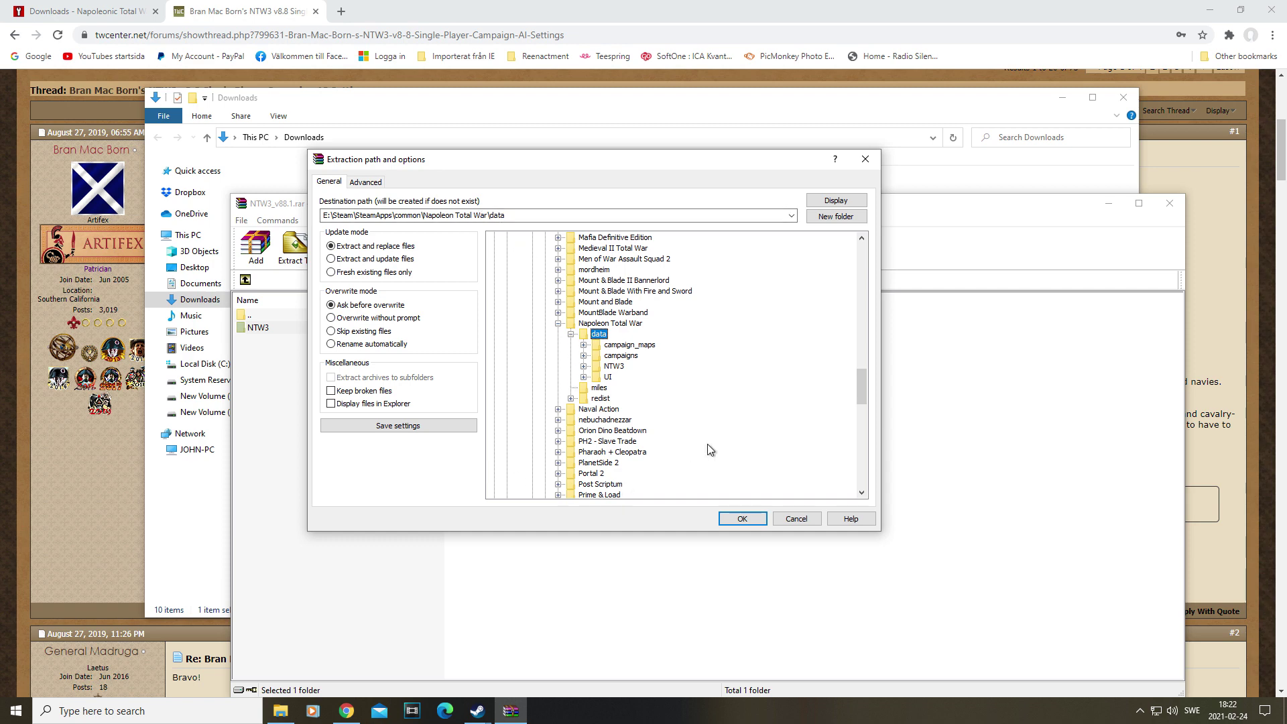
left_click(866, 159)
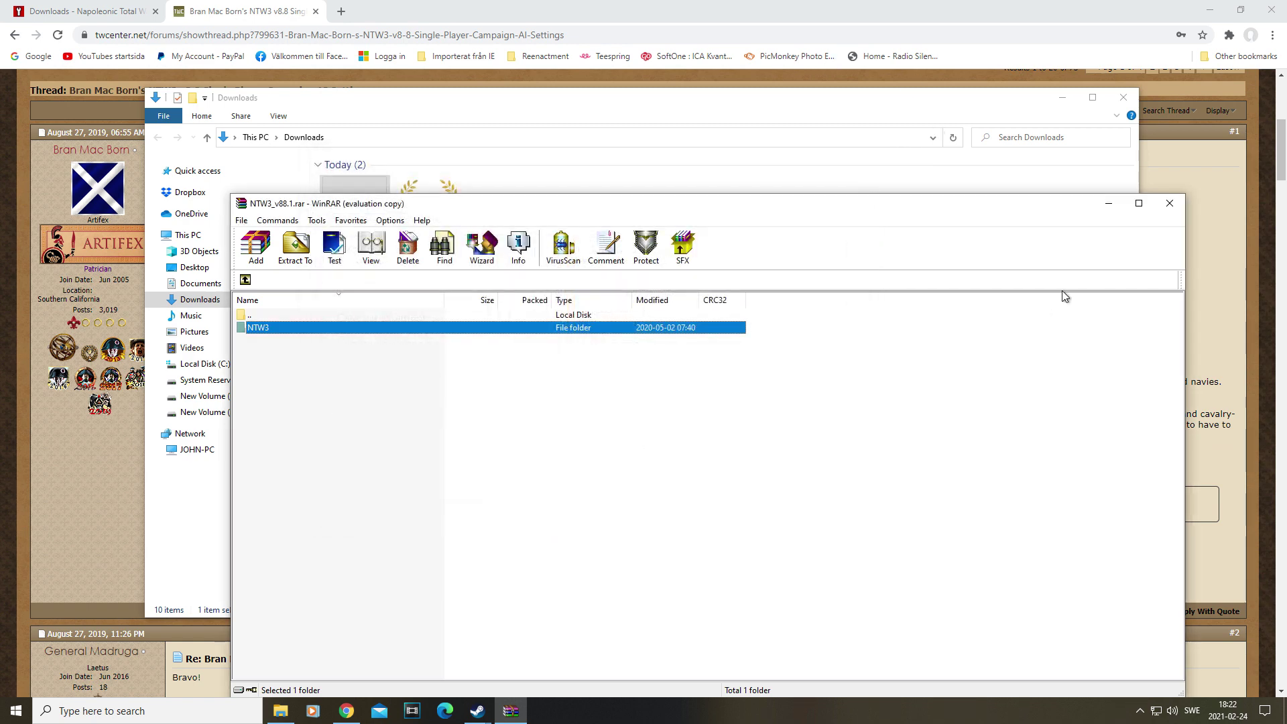
left_click(1173, 206)
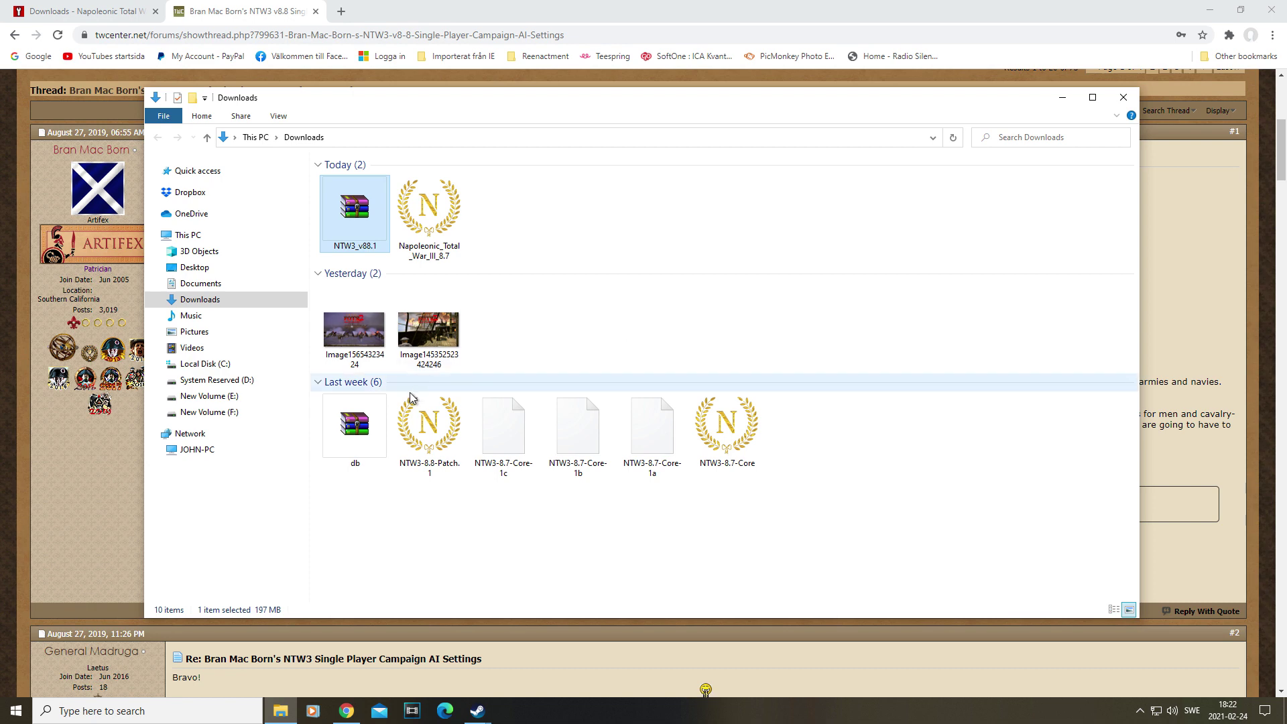
Open db.rar in WinRAR, select db.pack, and bring up the Extract To settings.
left_click(364, 433)
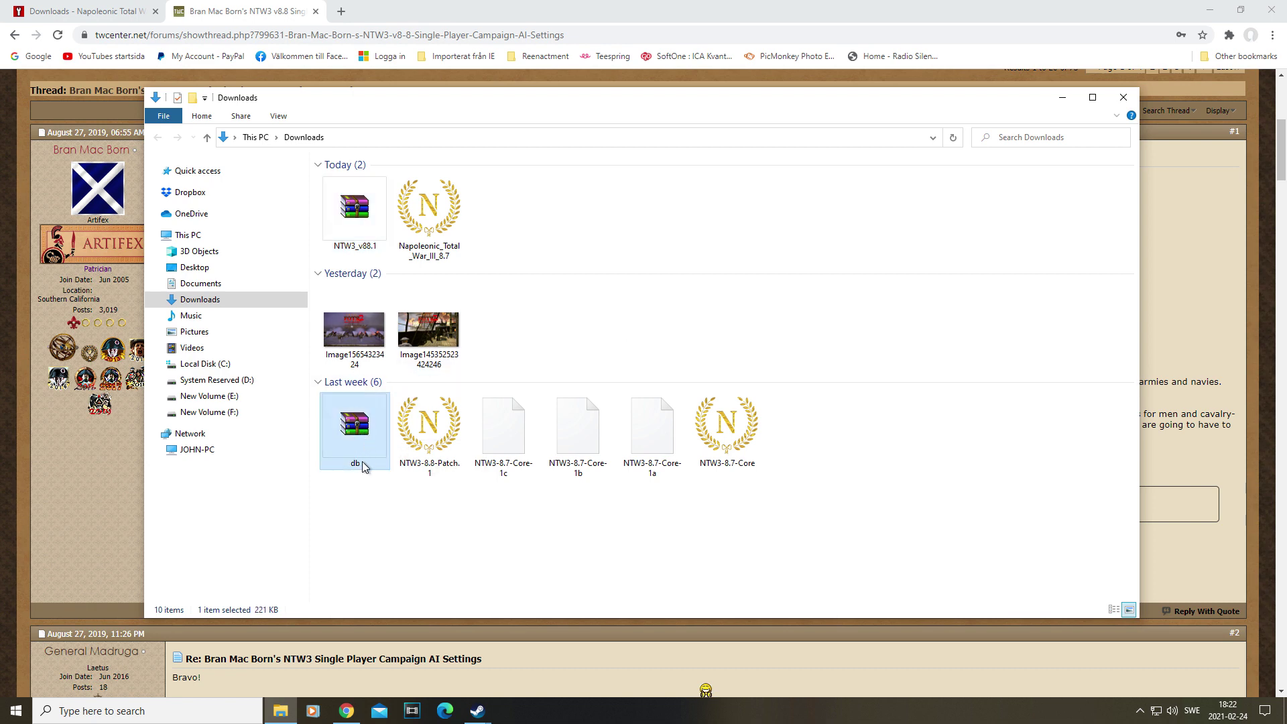
double_click(363, 438)
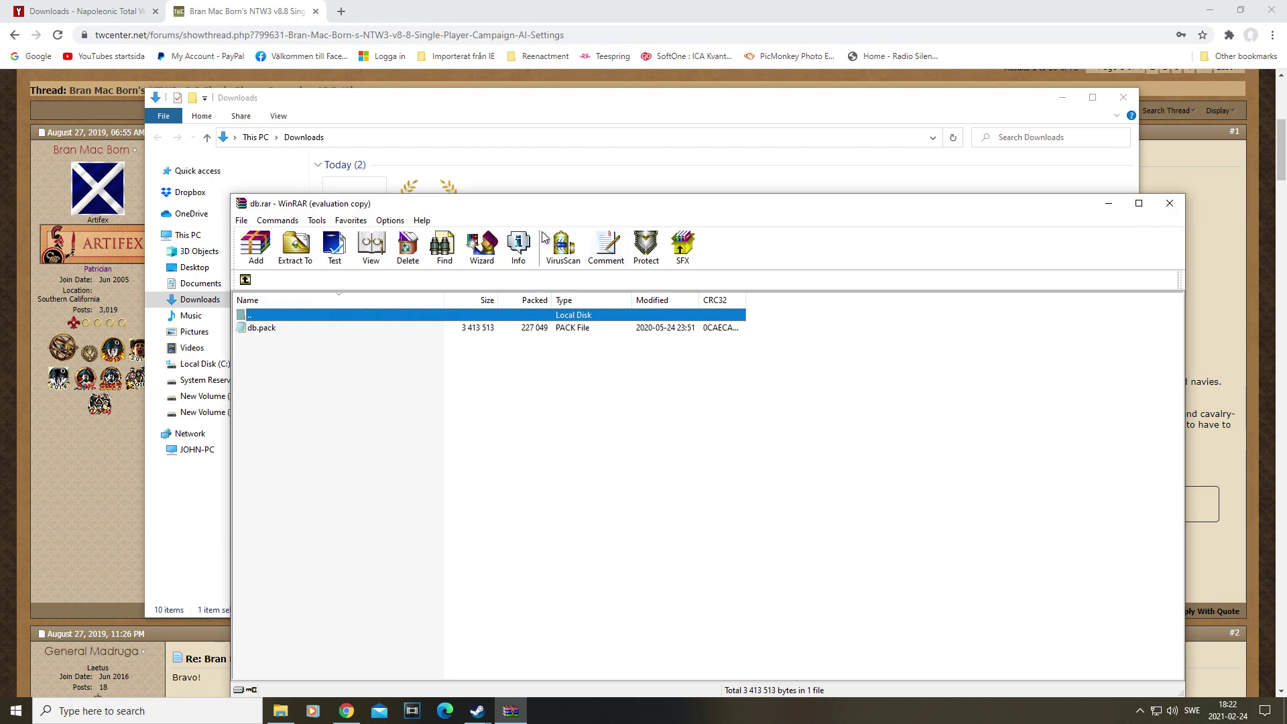
left_click(290, 327)
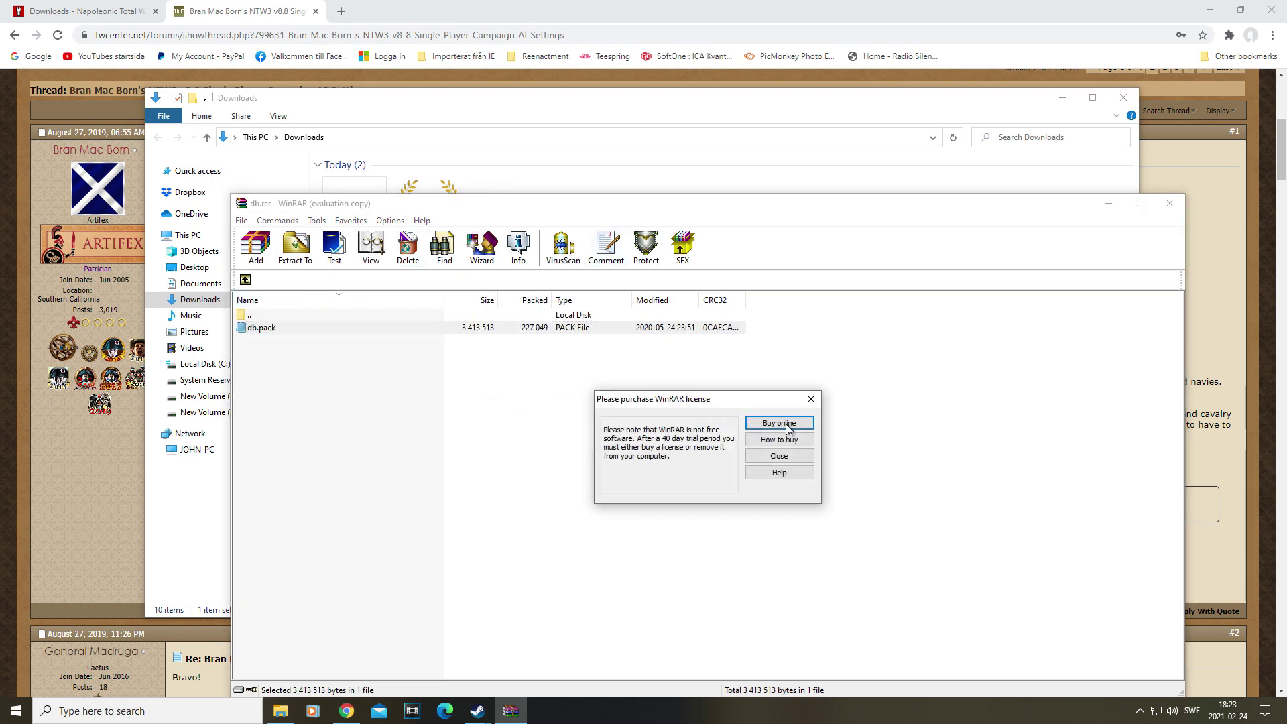
left_click(812, 399)
left_click(295, 247)
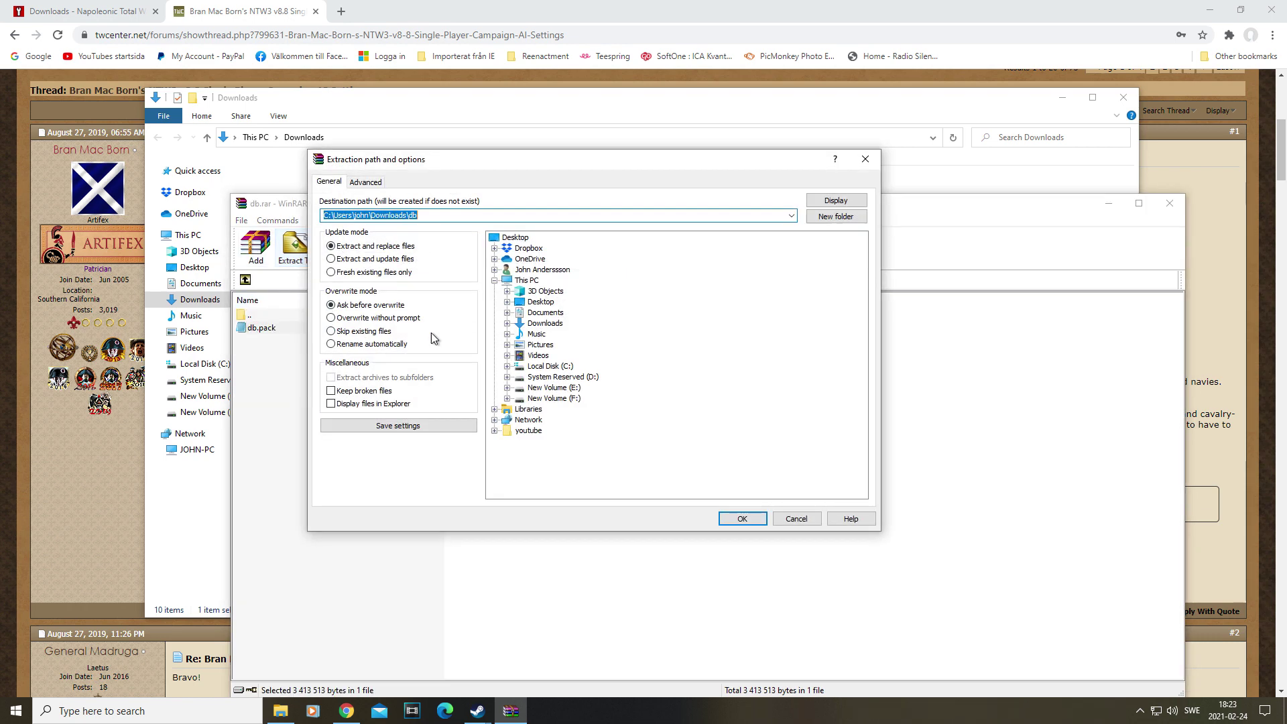
Expand the extraction tree to E:\Steam\SteamApps\common\Napoleon Total War.
left_click(506, 389)
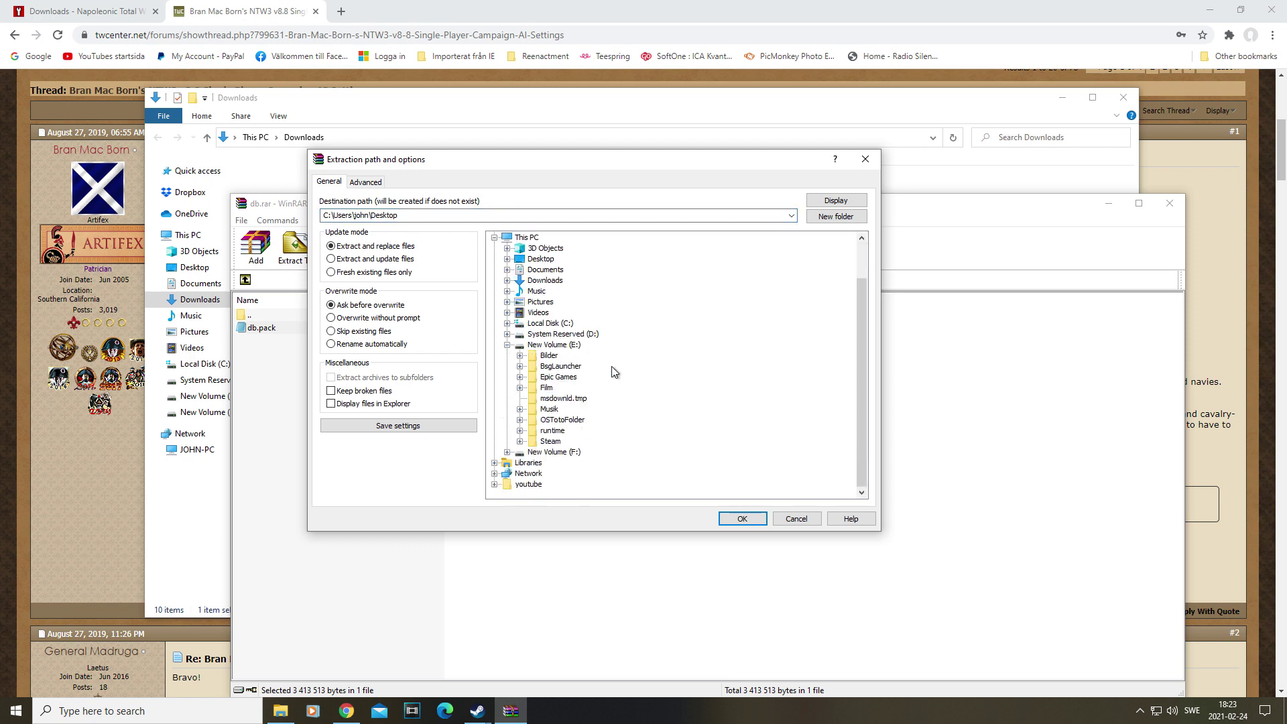
left_click(520, 449)
scroll(623, 401, "down", 4)
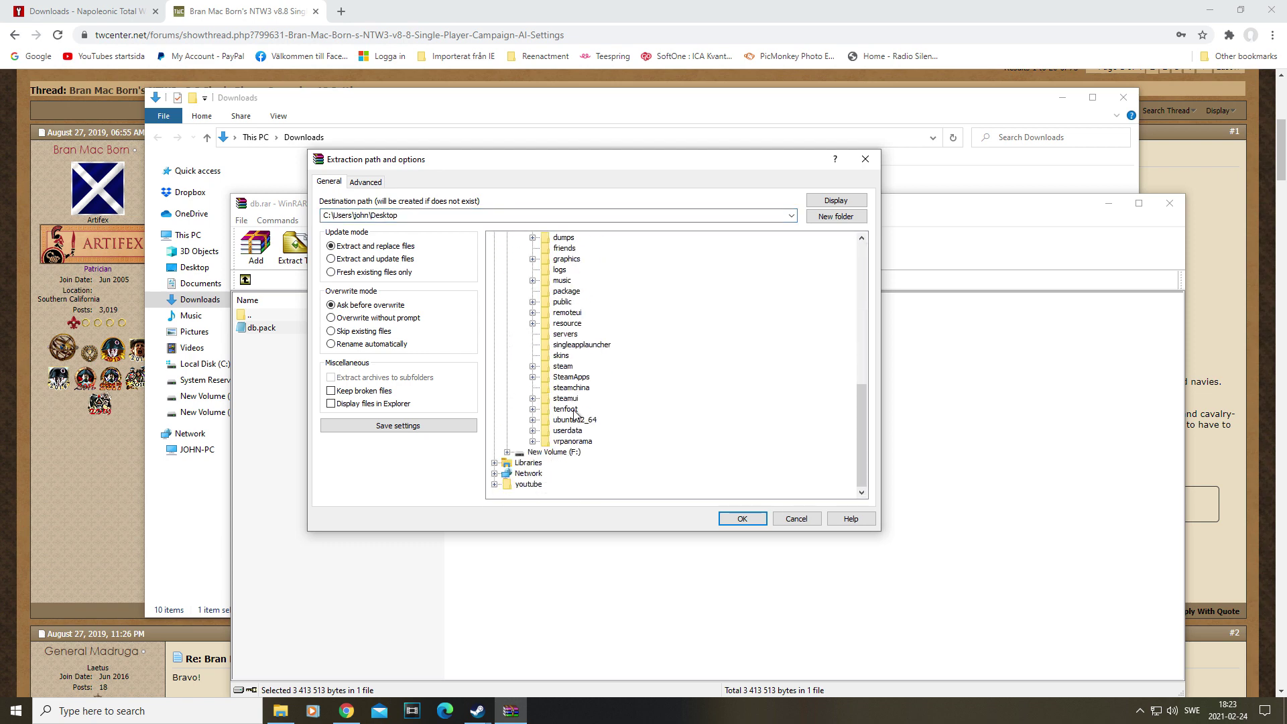
left_click(532, 377)
left_click(545, 388)
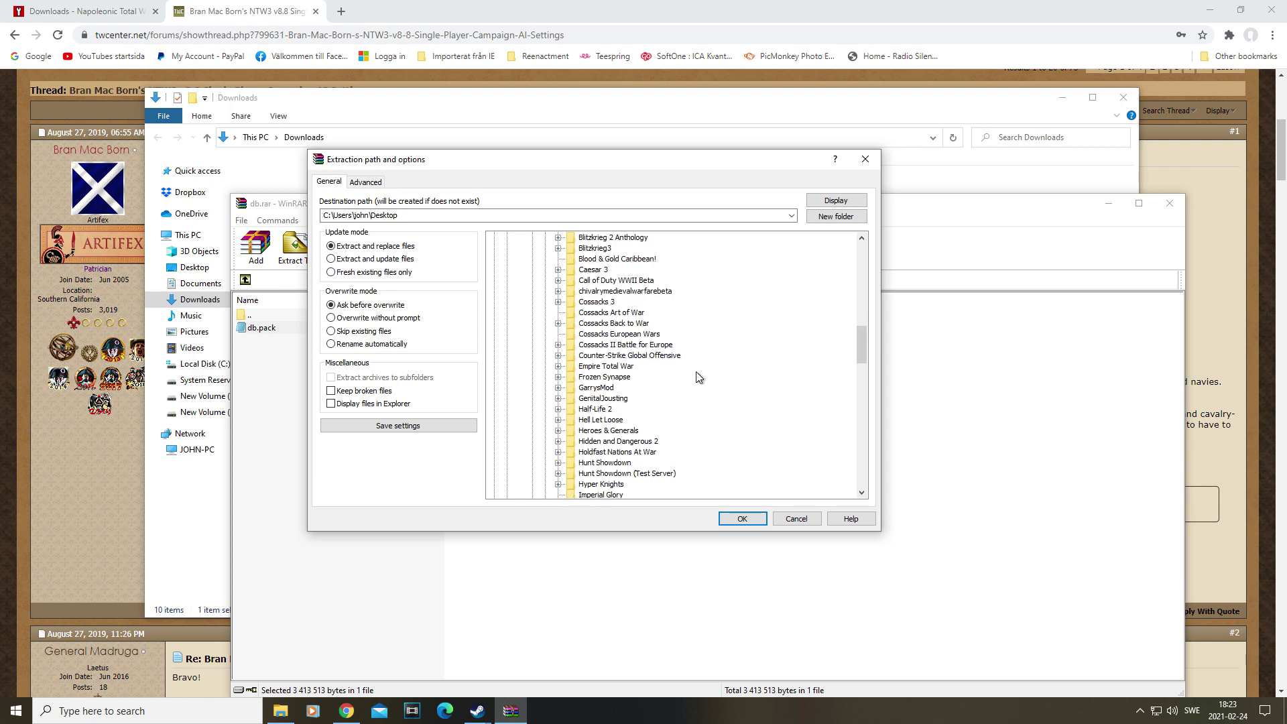
left_click(614, 369)
key("n")
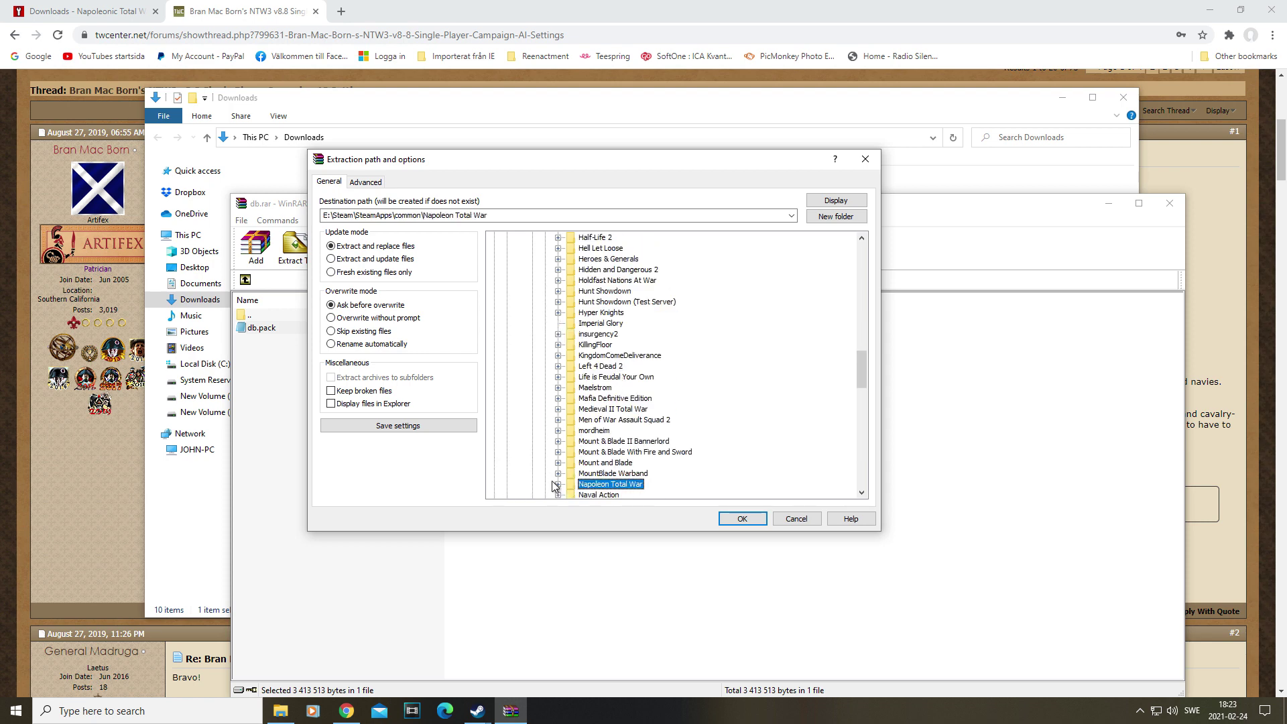
left_click(558, 484)
scroll(724, 347, "down", 6)
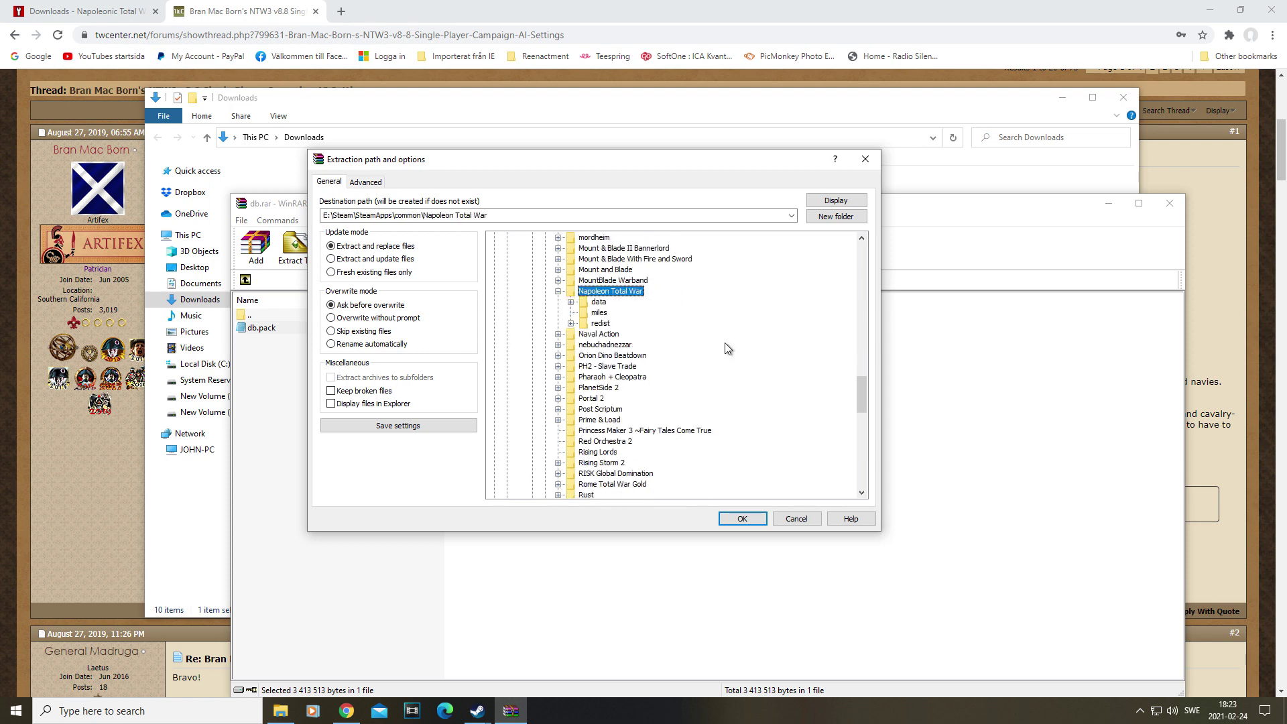
Pick data\NTW3\Version87\Campaign\Packs\Europe as destination, then close without extracting.
left_click(571, 302)
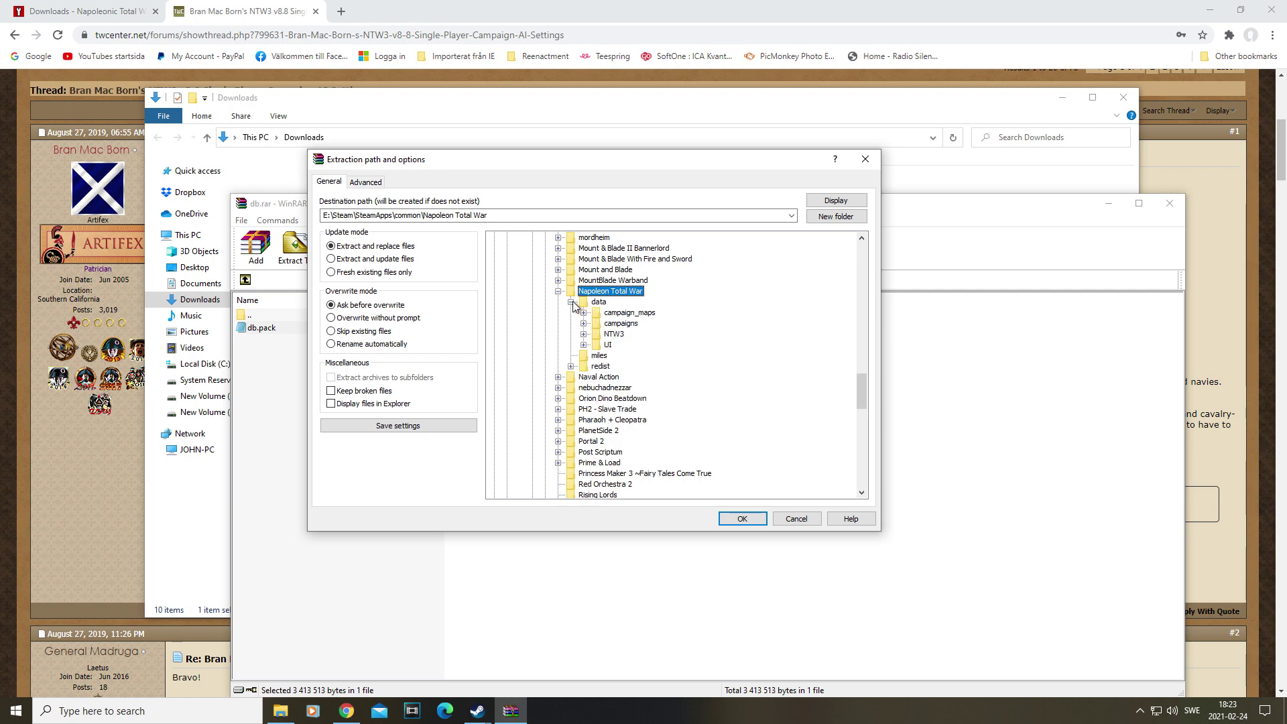
left_click(583, 333)
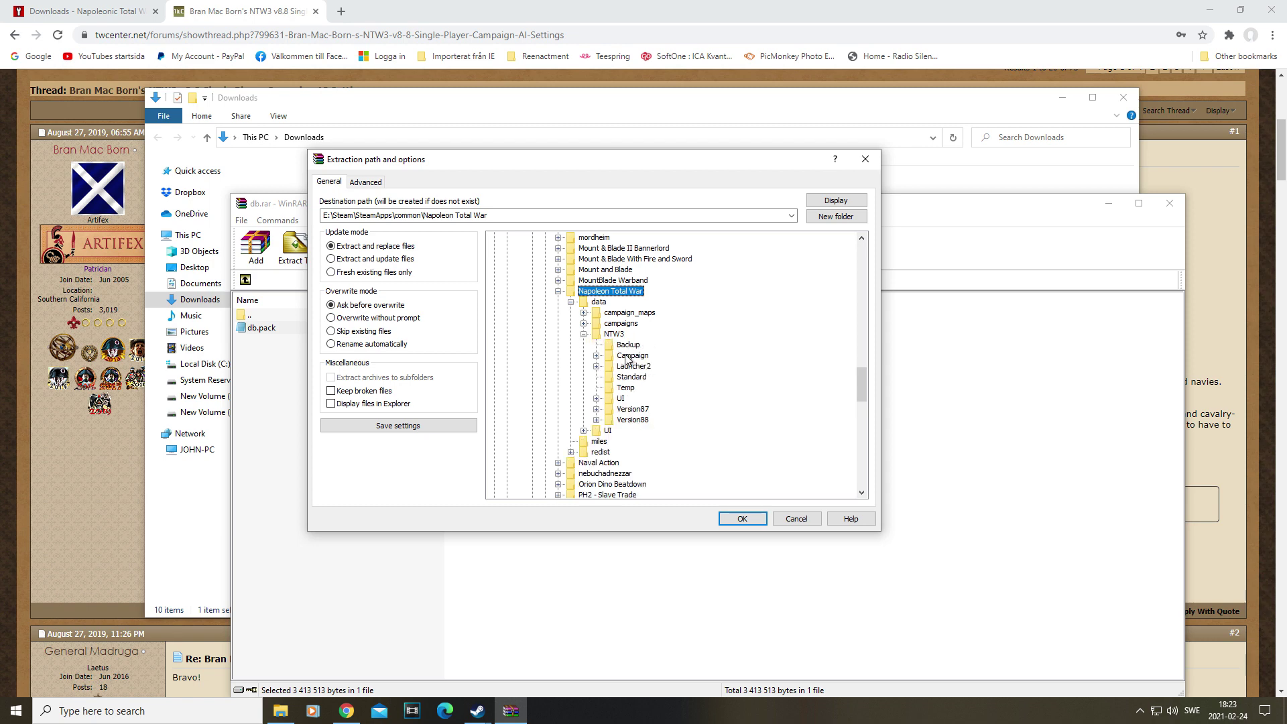
left_click(596, 409)
scroll(684, 406, "down", 2)
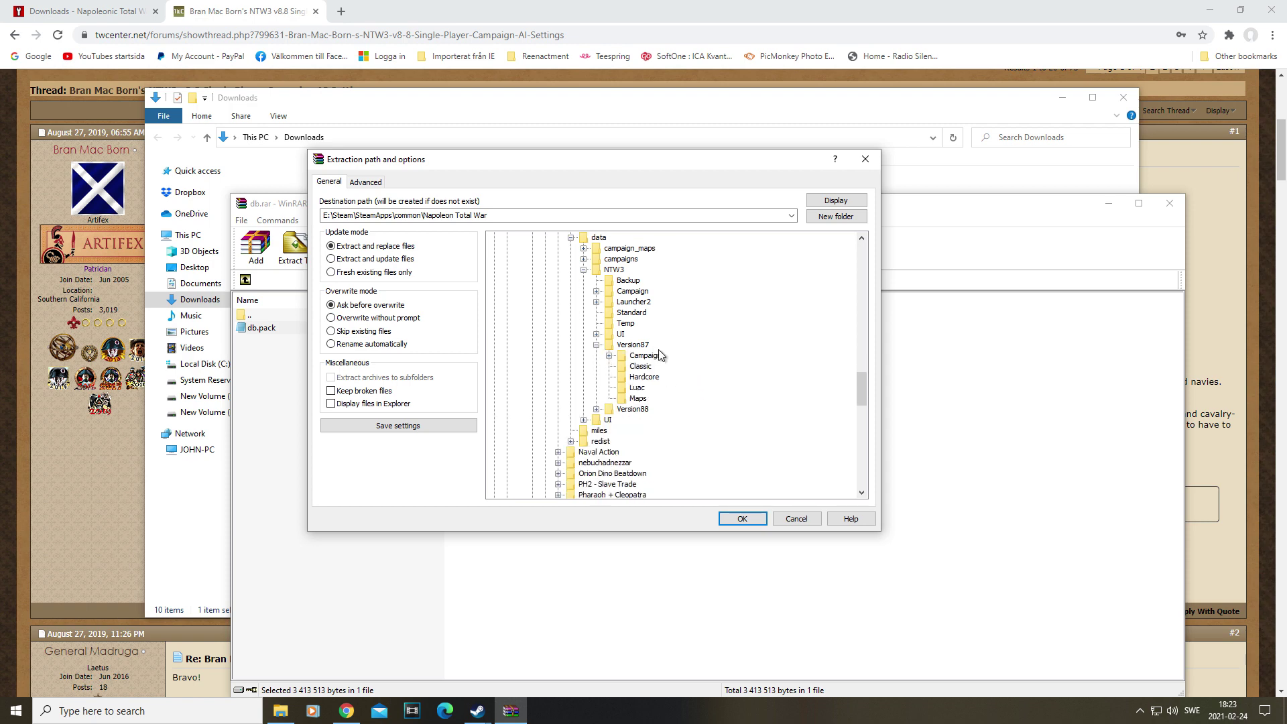
left_click(609, 355)
left_click(622, 366)
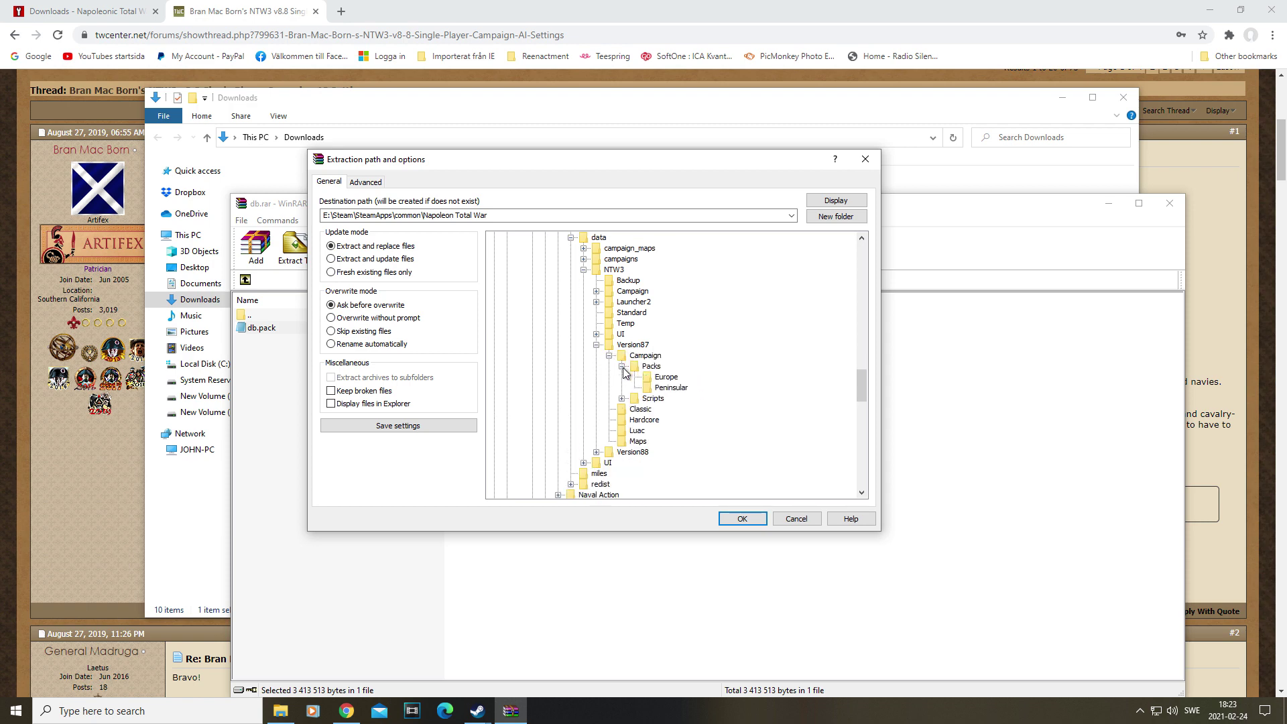
left_click(666, 377)
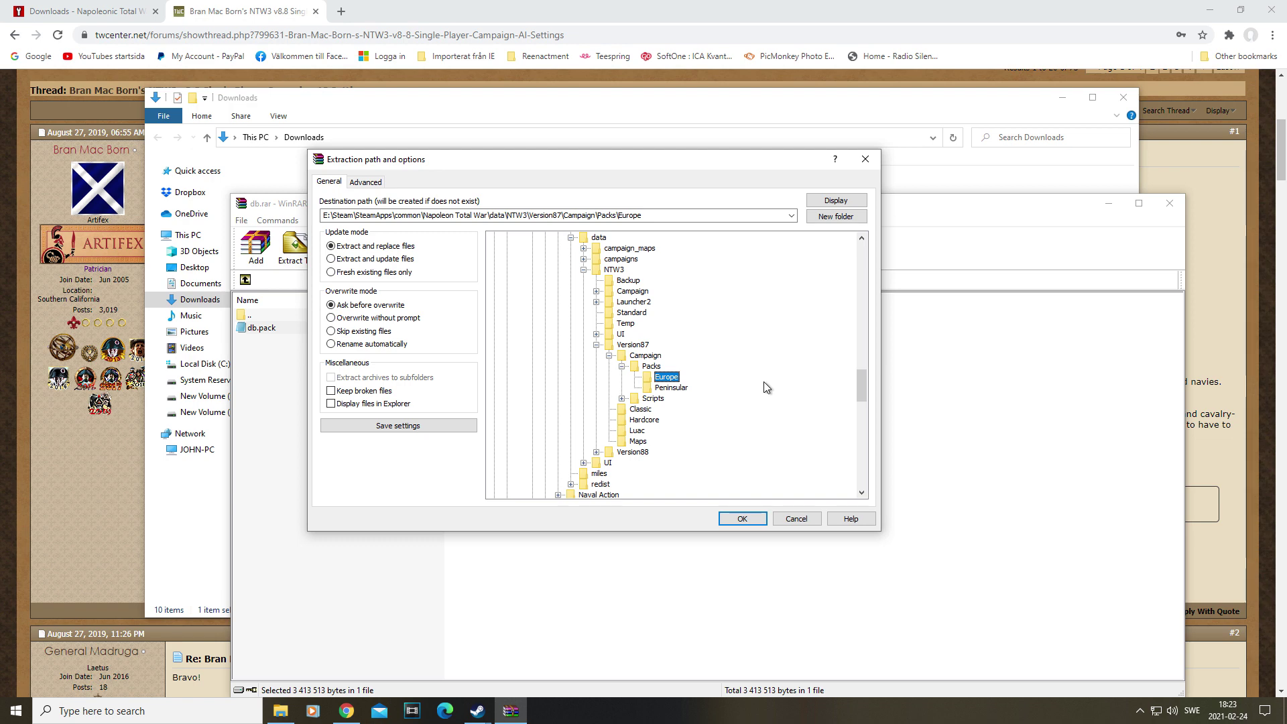
left_click(864, 159)
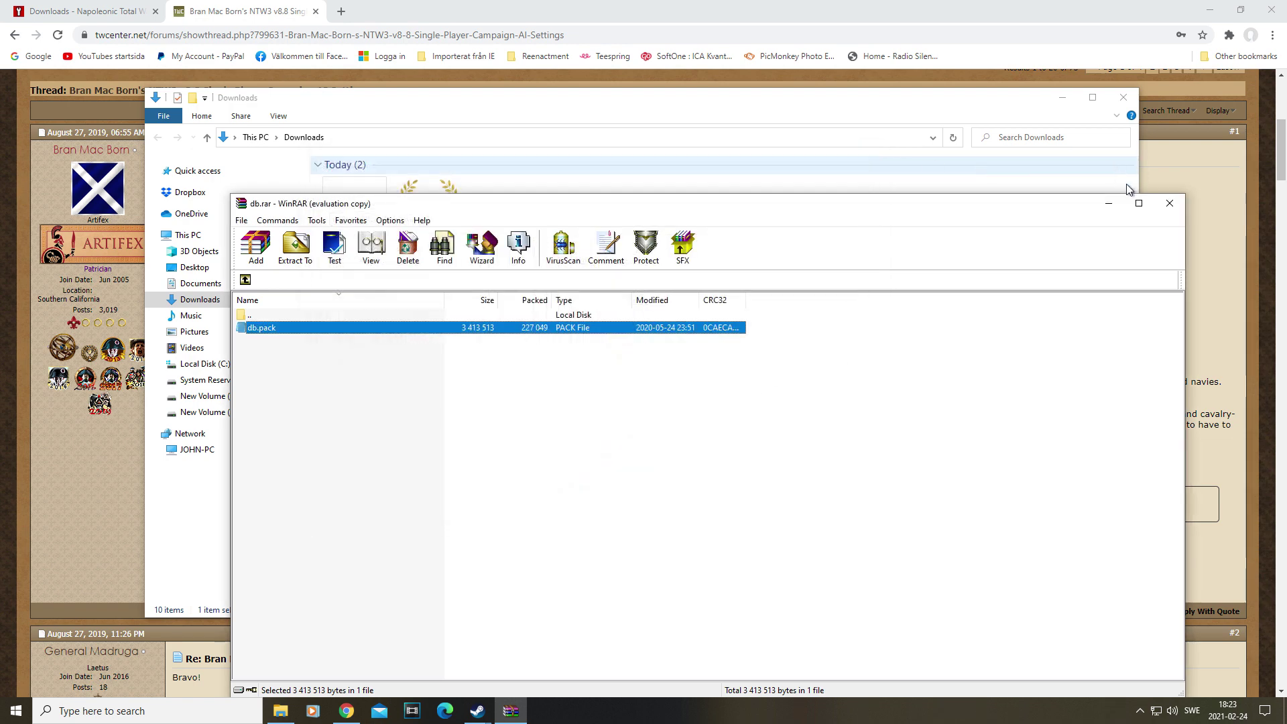
Close the db.pack WinRAR archive and the Downloads folder to reveal the Bran campaign AI forum thread.
left_click(1169, 202)
left_click(1123, 97)
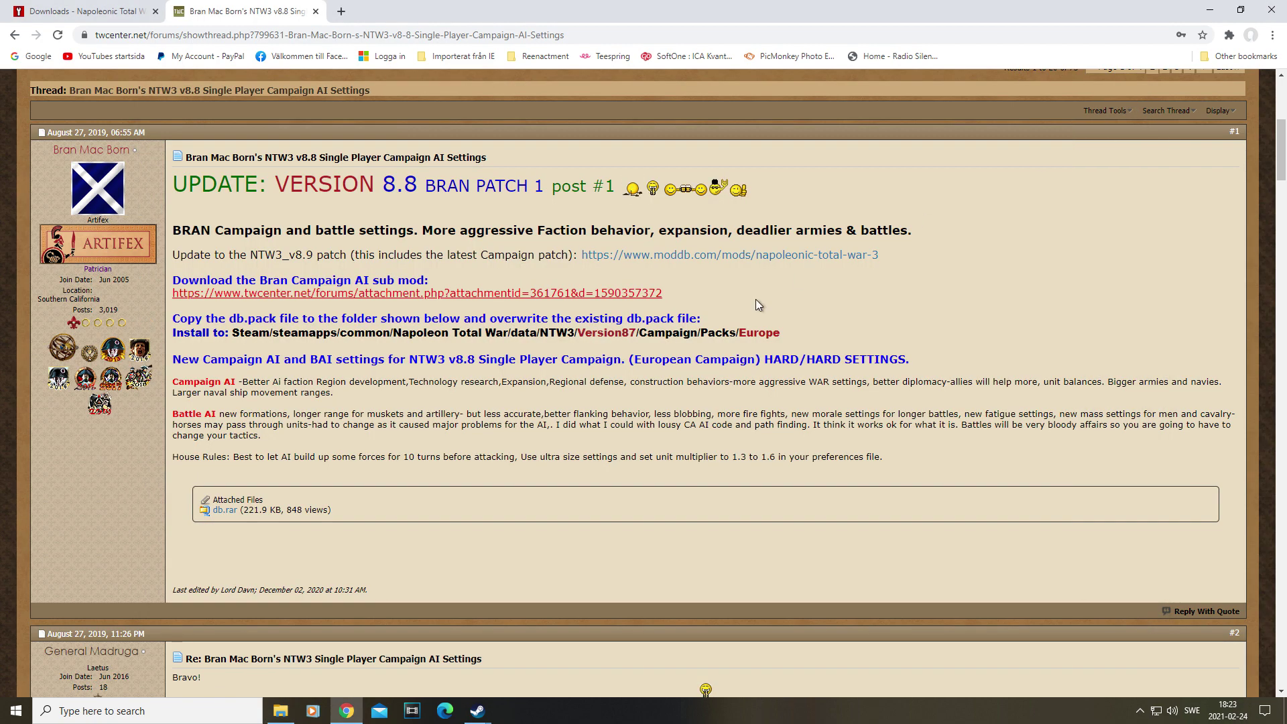